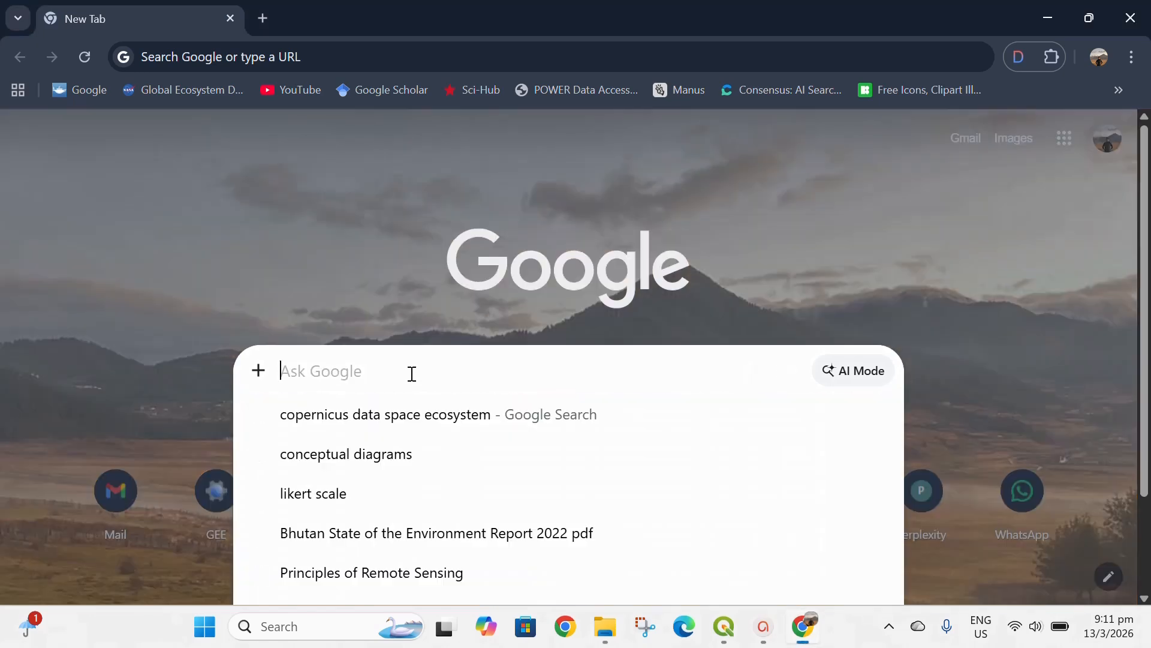
- Search Google for "copernicus data space ecosystem" and open the Copernicus Data Space Ecosystem website
{"action": "left_click", "coordinate": [376, 420]}
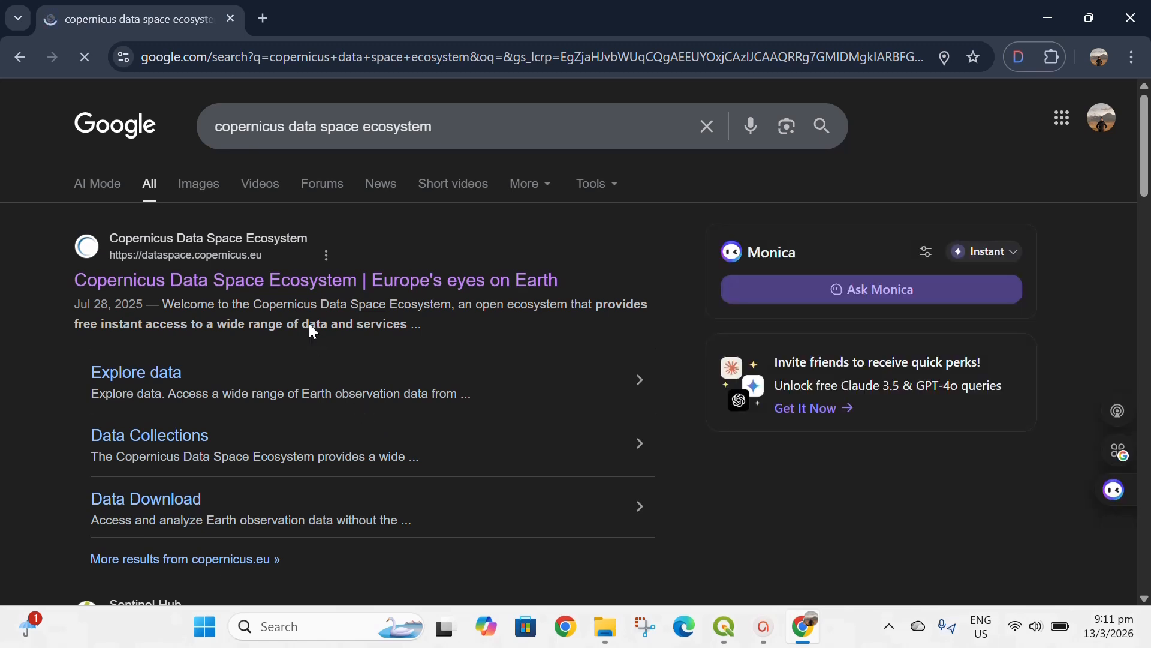
{"action": "left_click", "coordinate": [296, 292]}
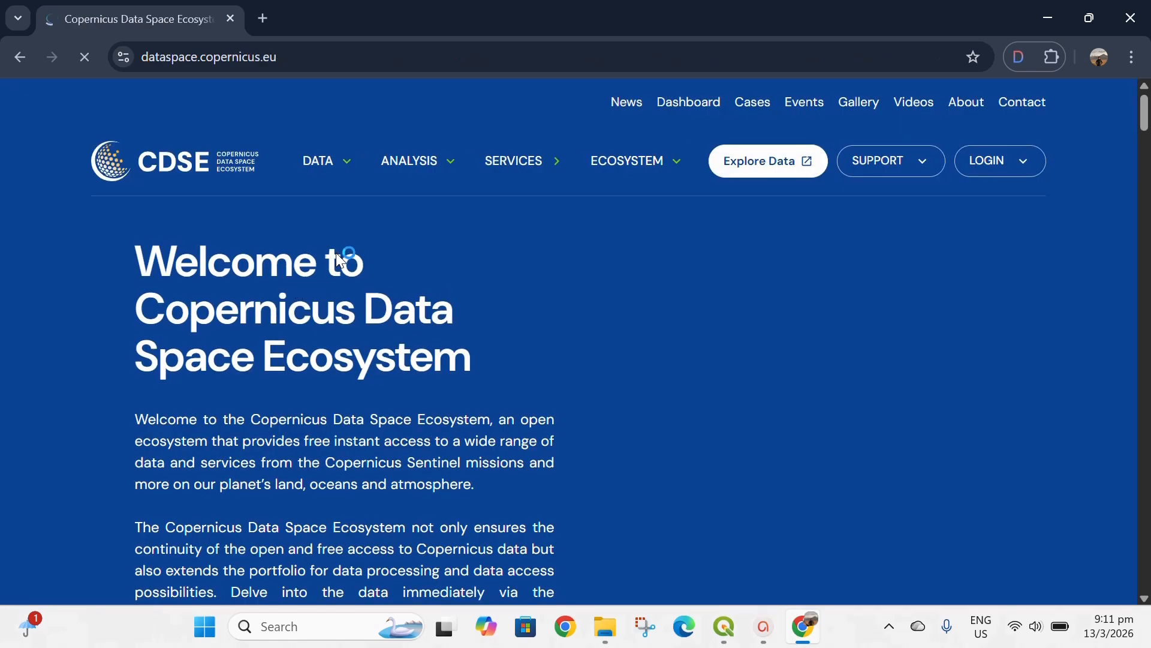
- Look through the site's Data, Analysis and Ecosystem offerings and the news section of the home page
{"action": "left_click", "coordinate": [336, 163]}
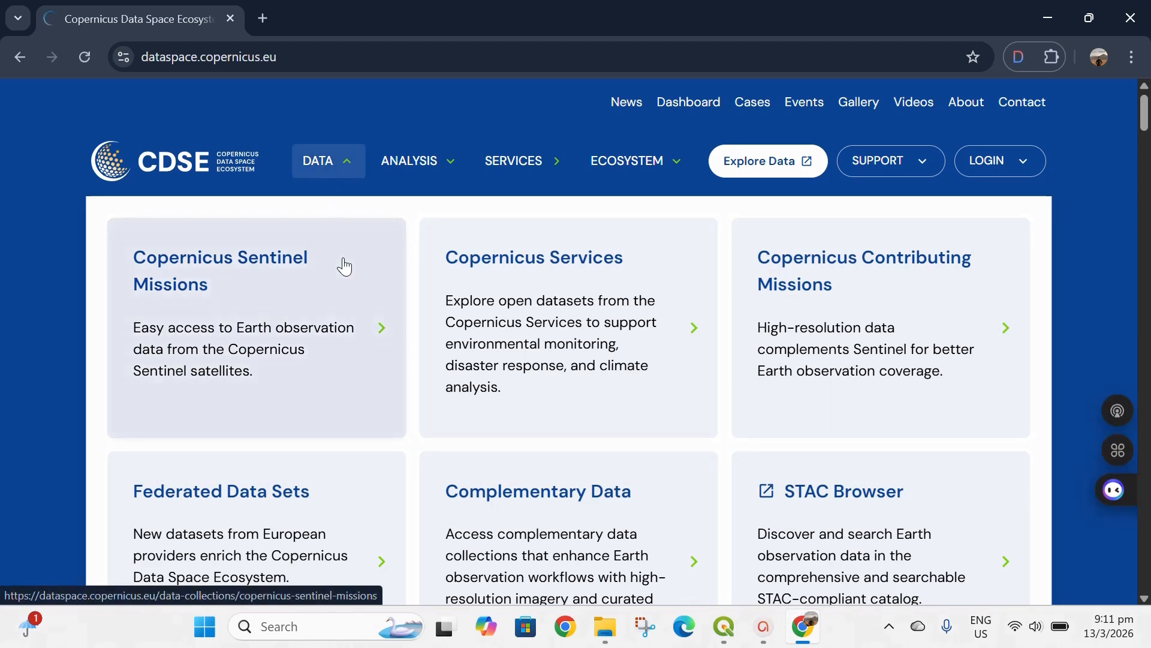
{"action": "scroll", "coordinate": [344, 266], "scroll_direction": "down", "scroll_amount": 4}
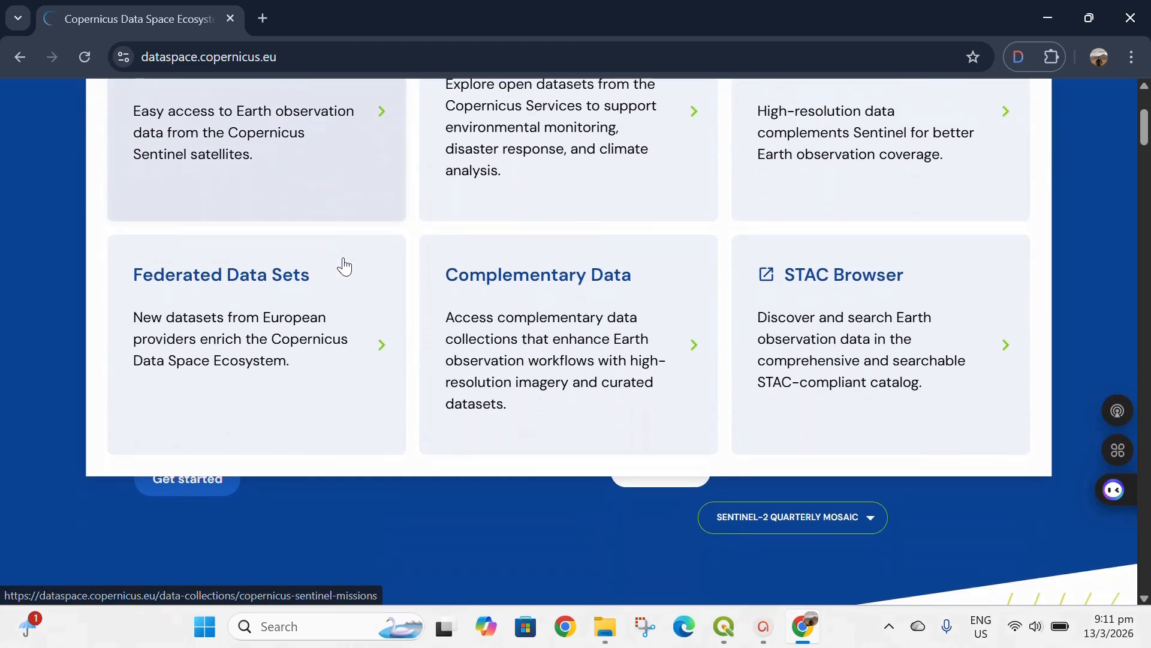
{"action": "scroll", "coordinate": [344, 266], "scroll_direction": "up", "scroll_amount": 4}
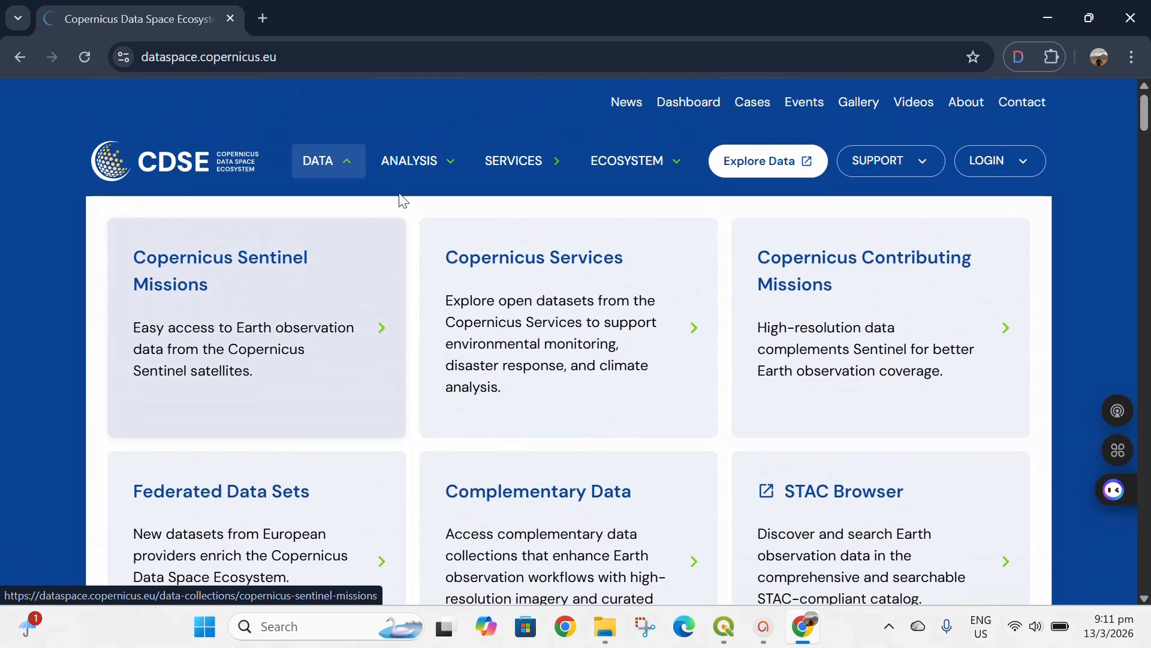
{"action": "left_click", "coordinate": [421, 169]}
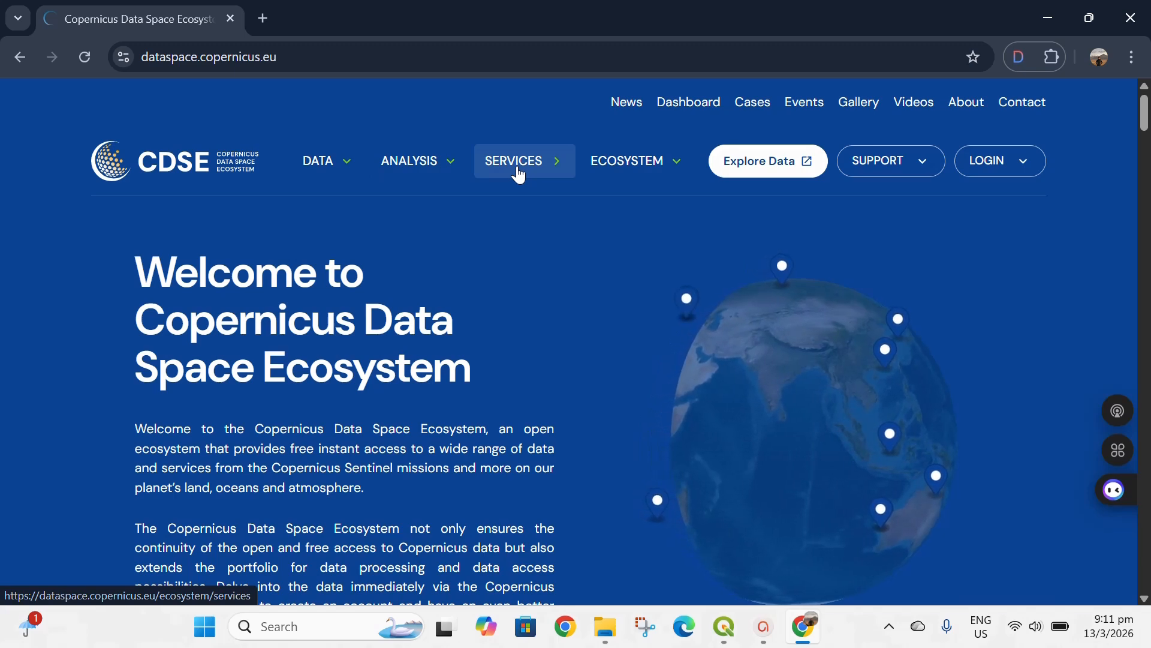
{"action": "mouse_move", "coordinate": [624, 162]}
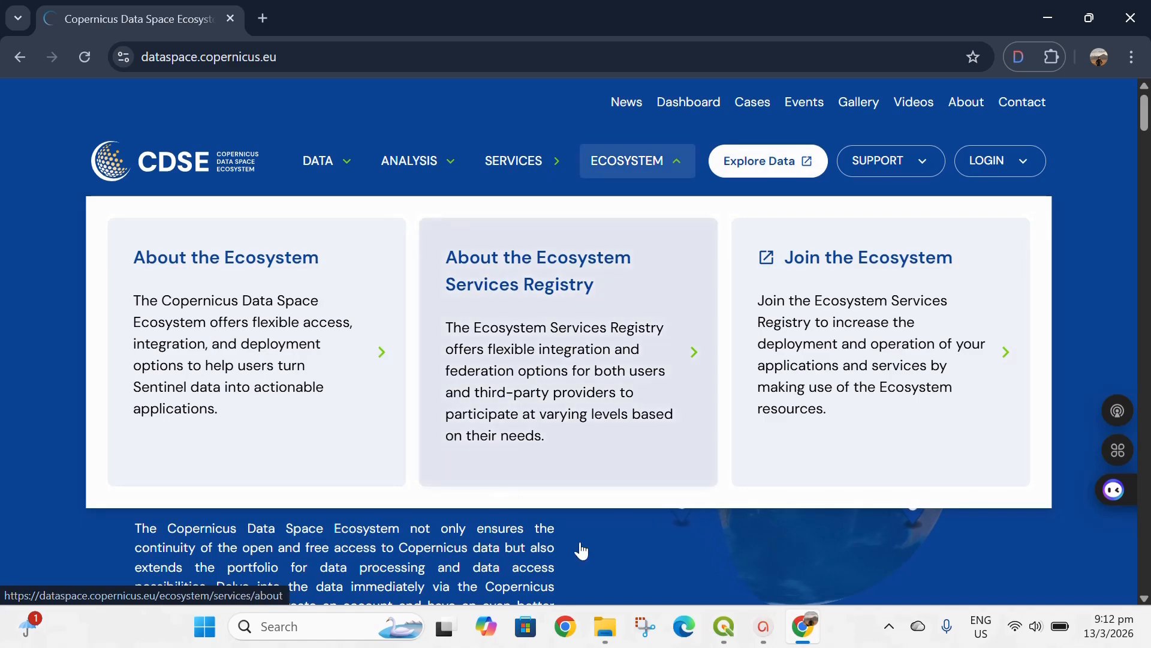
{"action": "scroll", "coordinate": [590, 566], "scroll_direction": "down", "scroll_amount": 15}
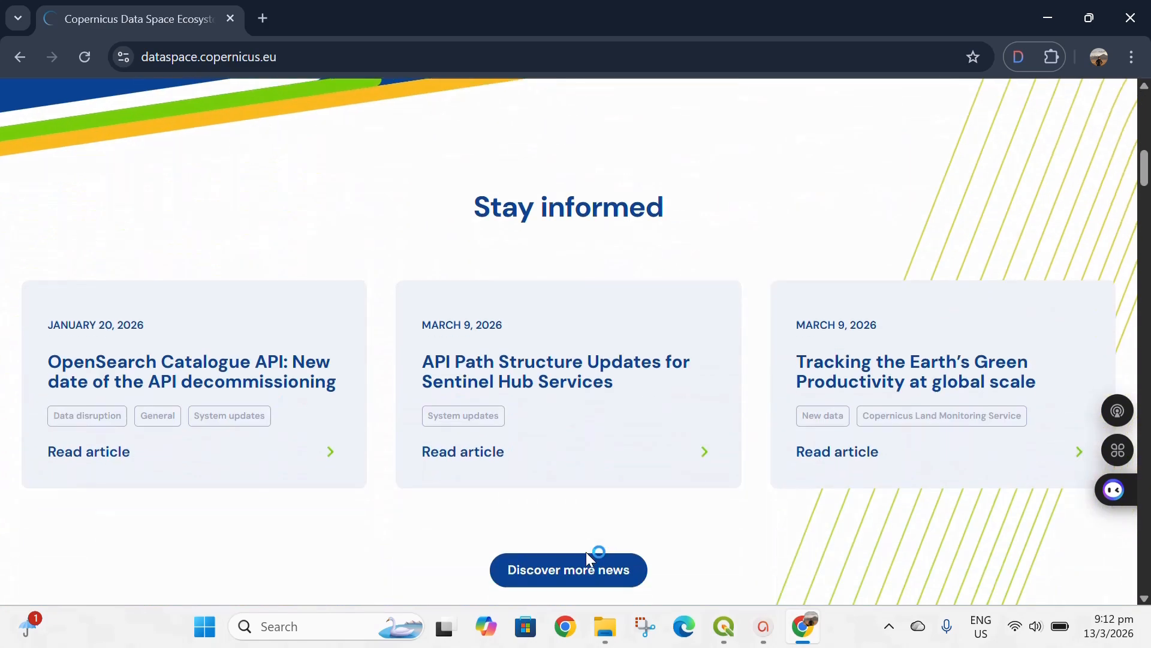
{"action": "scroll", "coordinate": [557, 400], "scroll_direction": "up", "scroll_amount": 10}
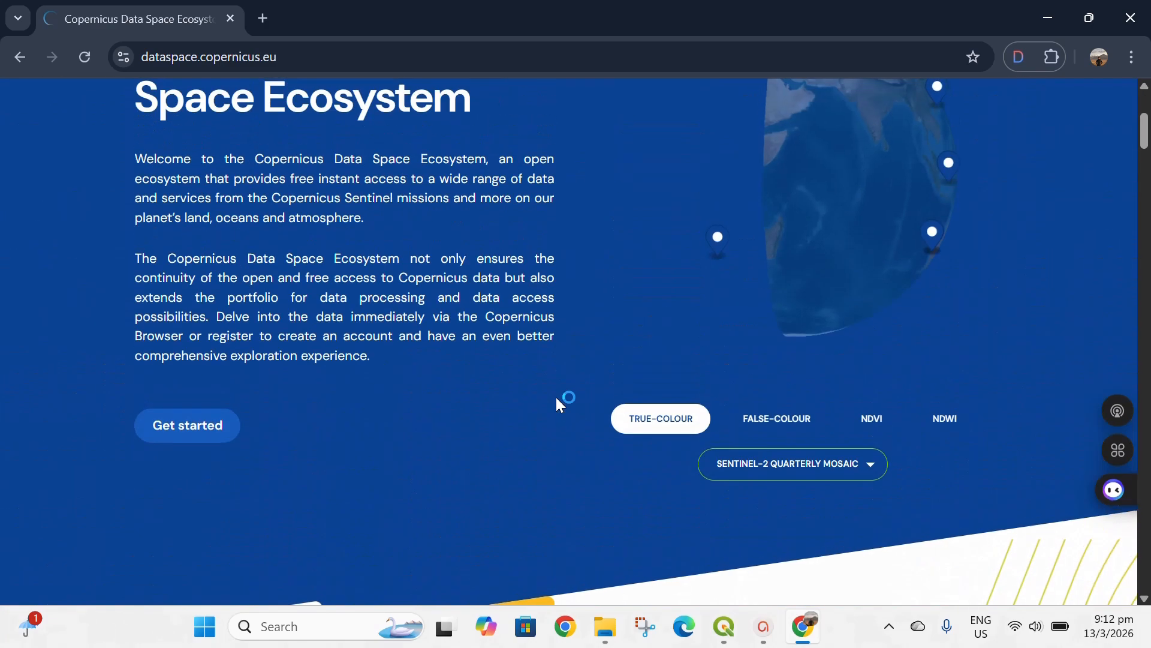
{"action": "scroll", "coordinate": [548, 398], "scroll_direction": "up", "scroll_amount": 4}
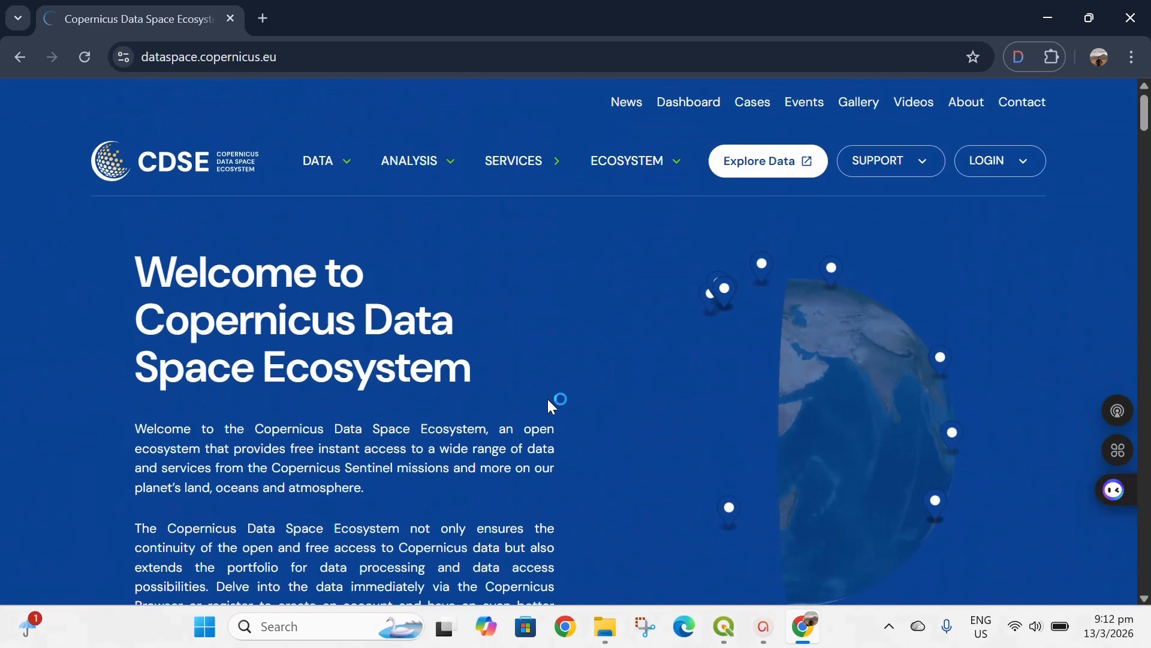
- Open the Copernicus Browser from Explore Data and log in with the saved account credentials
{"action": "left_click", "coordinate": [764, 172]}
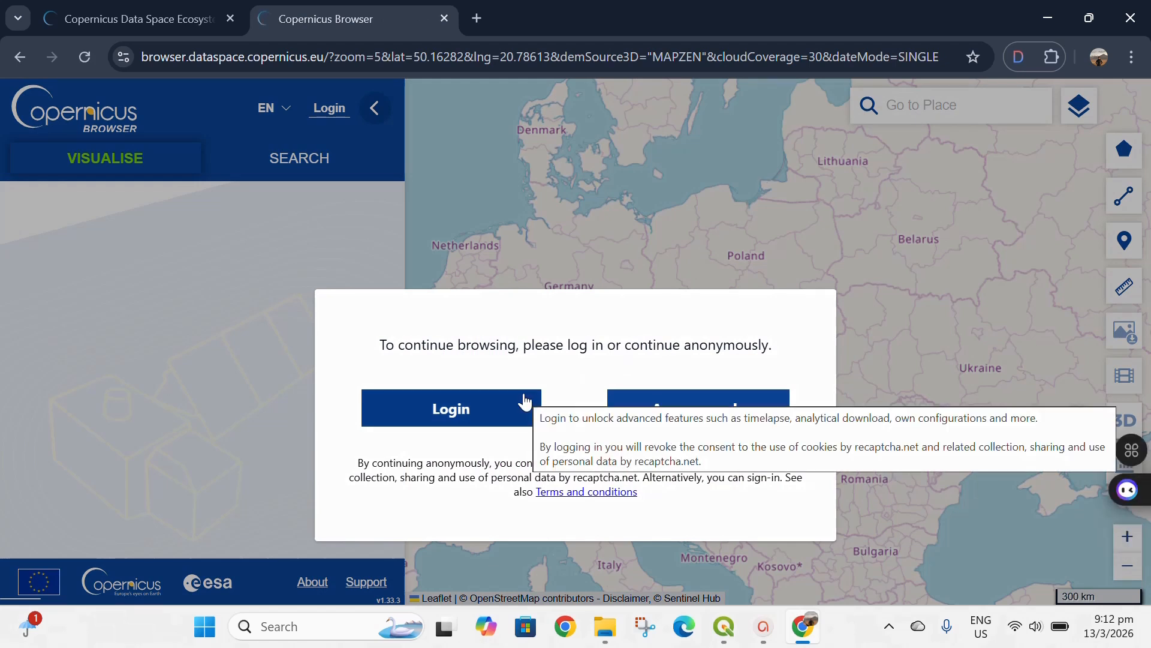
{"action": "left_click", "coordinate": [478, 418]}
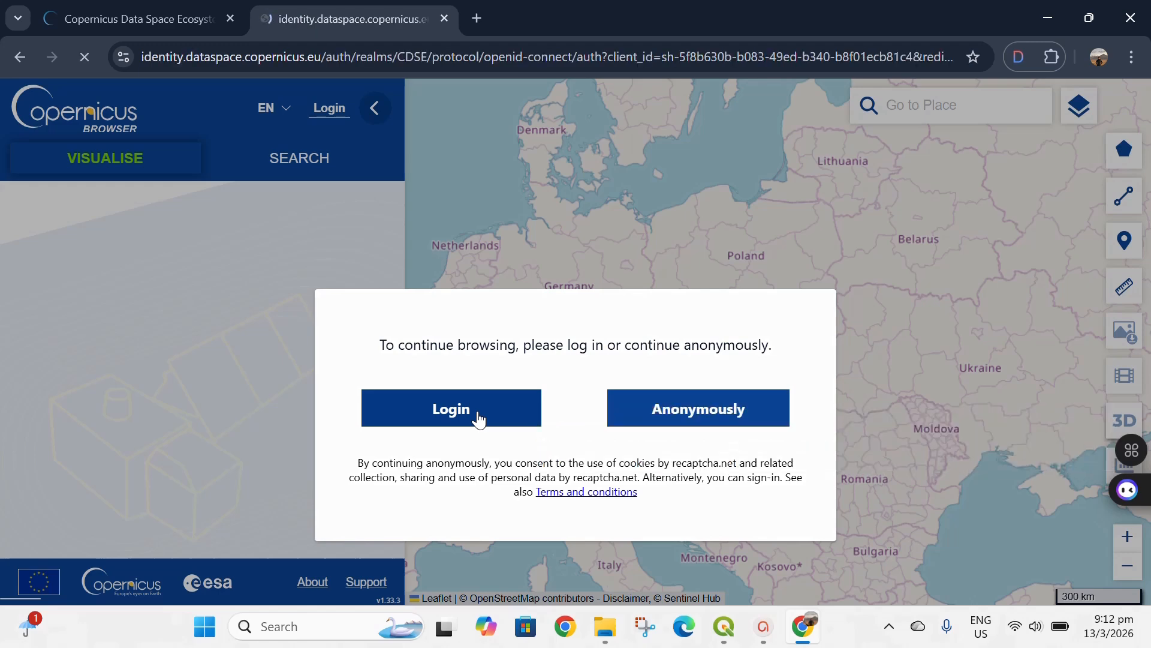
{"action": "scroll", "coordinate": [550, 334], "scroll_direction": "down", "scroll_amount": 4}
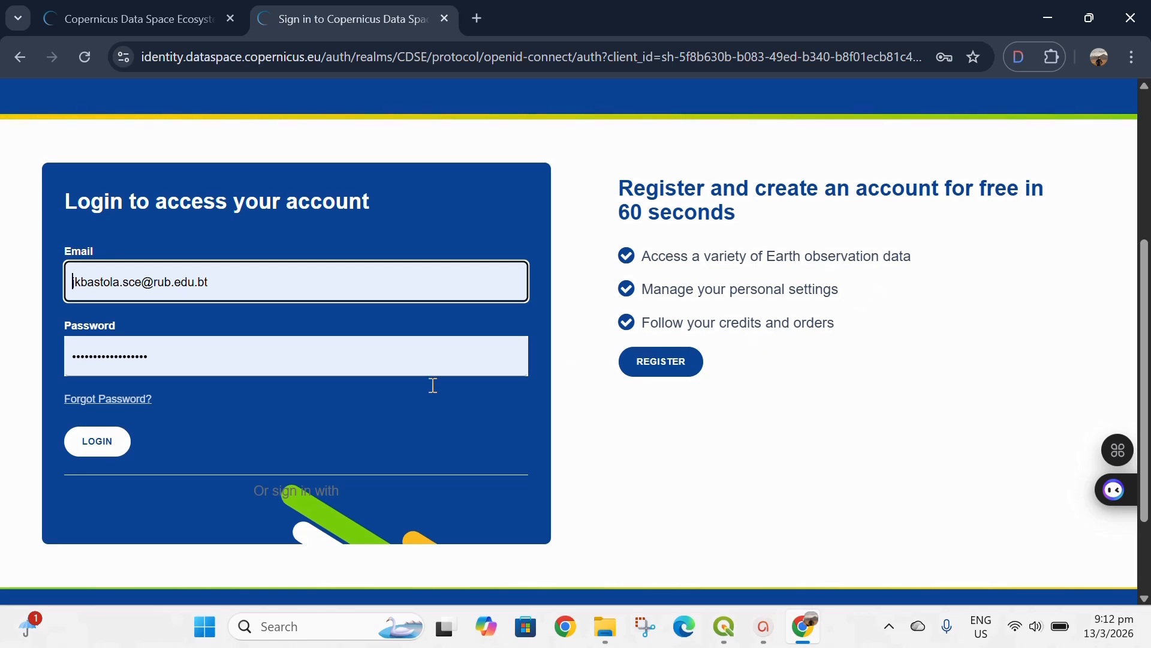
{"action": "left_click", "coordinate": [94, 449]}
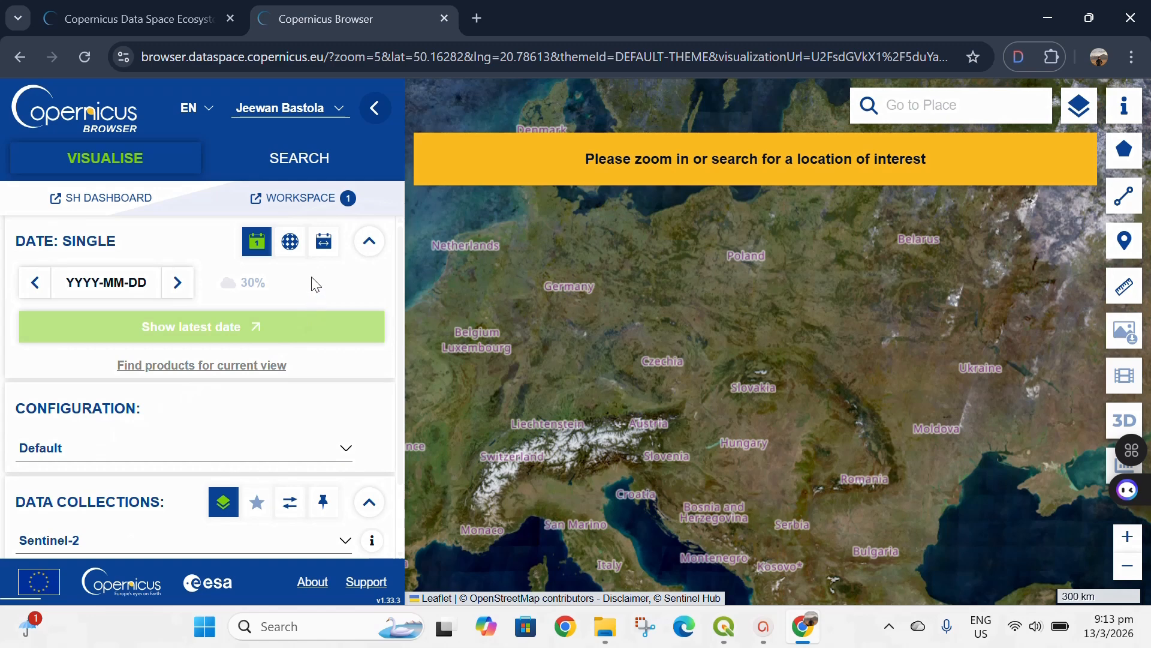
- Switch to product search, go to the place "Bhutan, Bhutan" and frame the whole country on the map
{"action": "scroll", "coordinate": [84, 436], "scroll_direction": "down", "scroll_amount": 2}
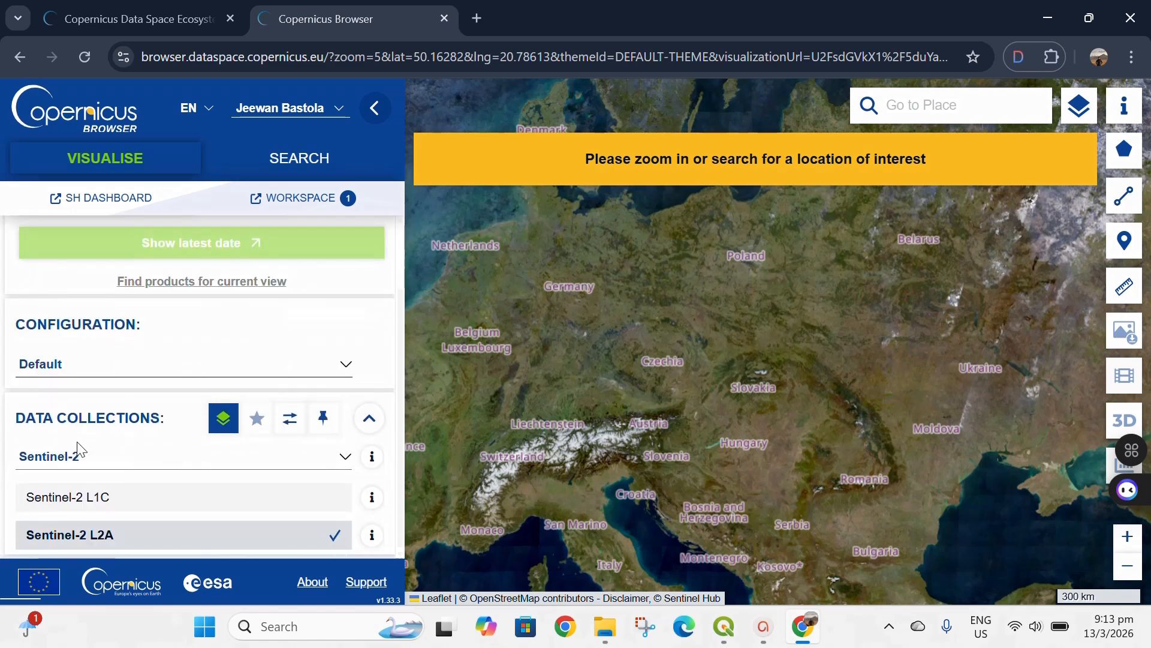
{"action": "scroll", "coordinate": [80, 447], "scroll_direction": "up", "scroll_amount": 2}
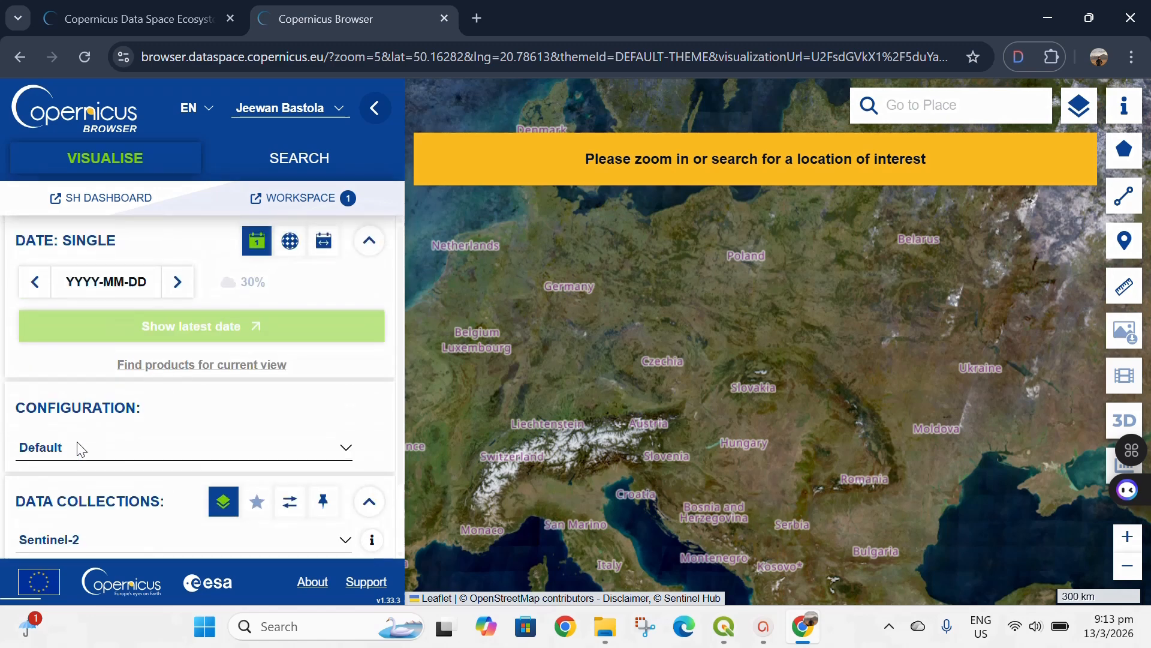
{"action": "left_click", "coordinate": [292, 160]}
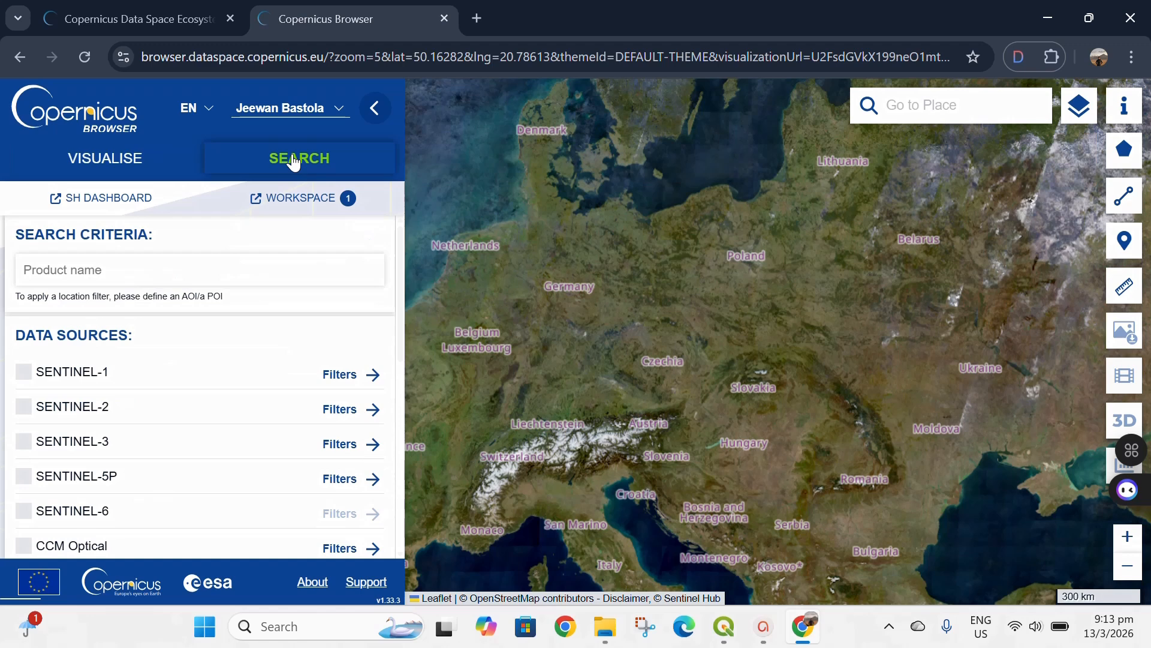
{"action": "left_click", "coordinate": [946, 112]}
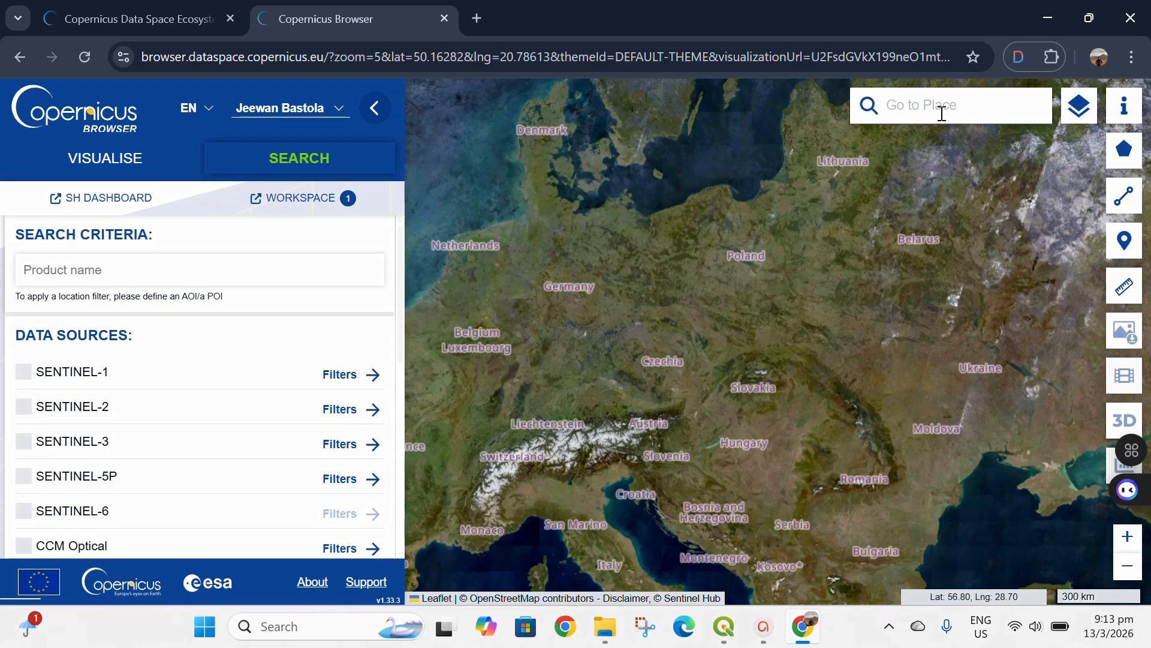
{"action": "type", "text": "bhutan"}
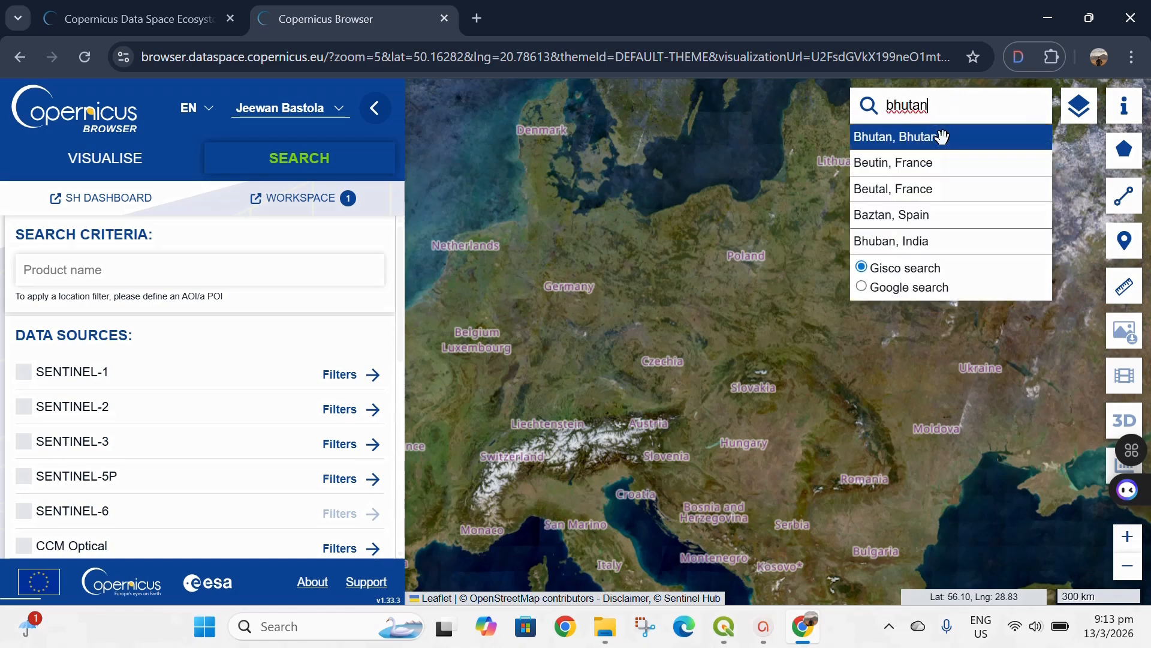
{"action": "left_click", "coordinate": [939, 142]}
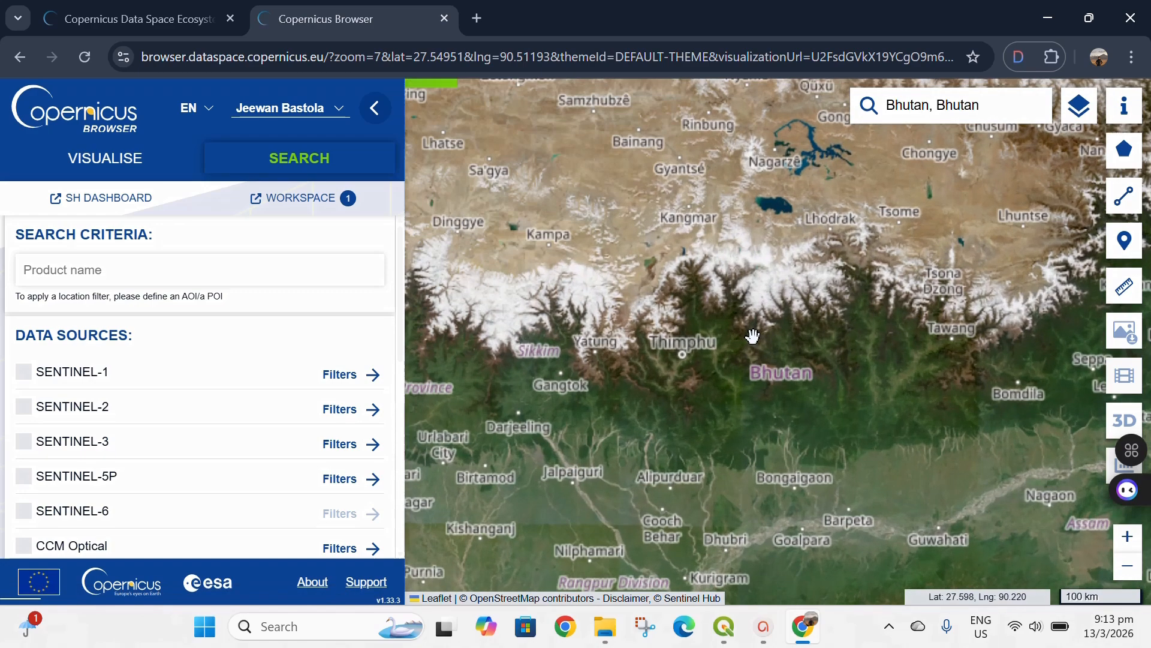
{"action": "scroll", "coordinate": [758, 336], "scroll_direction": "up", "scroll_amount": 1}
{"action": "left_click_drag", "start_coordinate": [781, 343], "coordinate": [690, 351]}
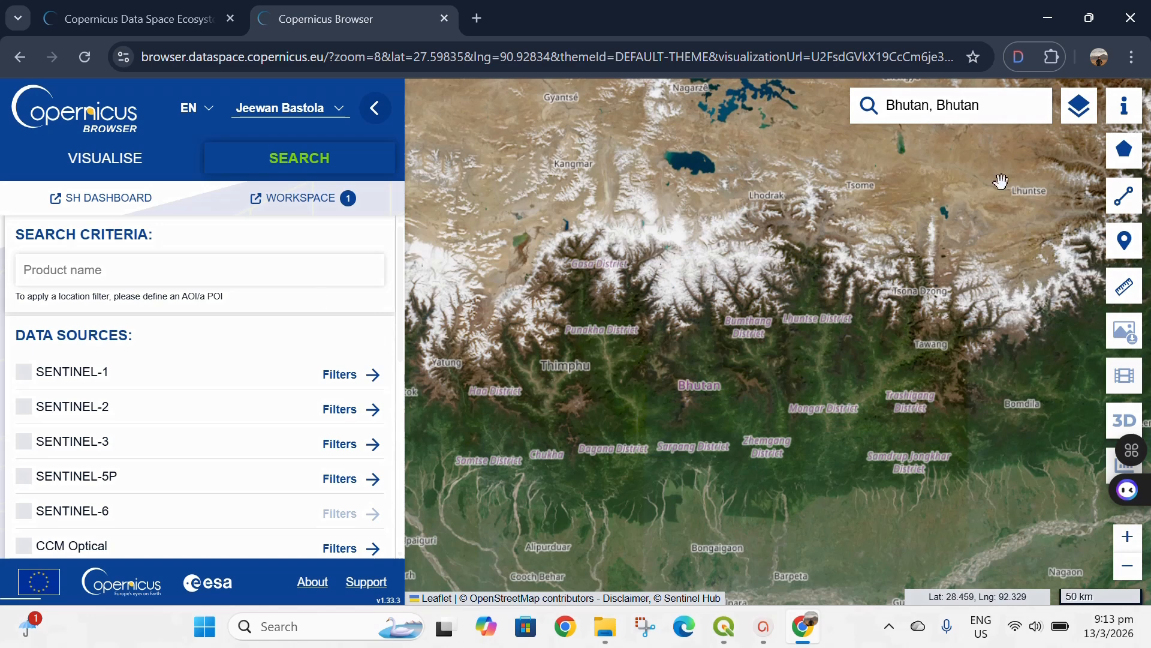
- Draw a closed seven-vertex polygonal area of interest of about 40,000 km² around Bhutan
{"action": "left_click", "coordinate": [1121, 156]}
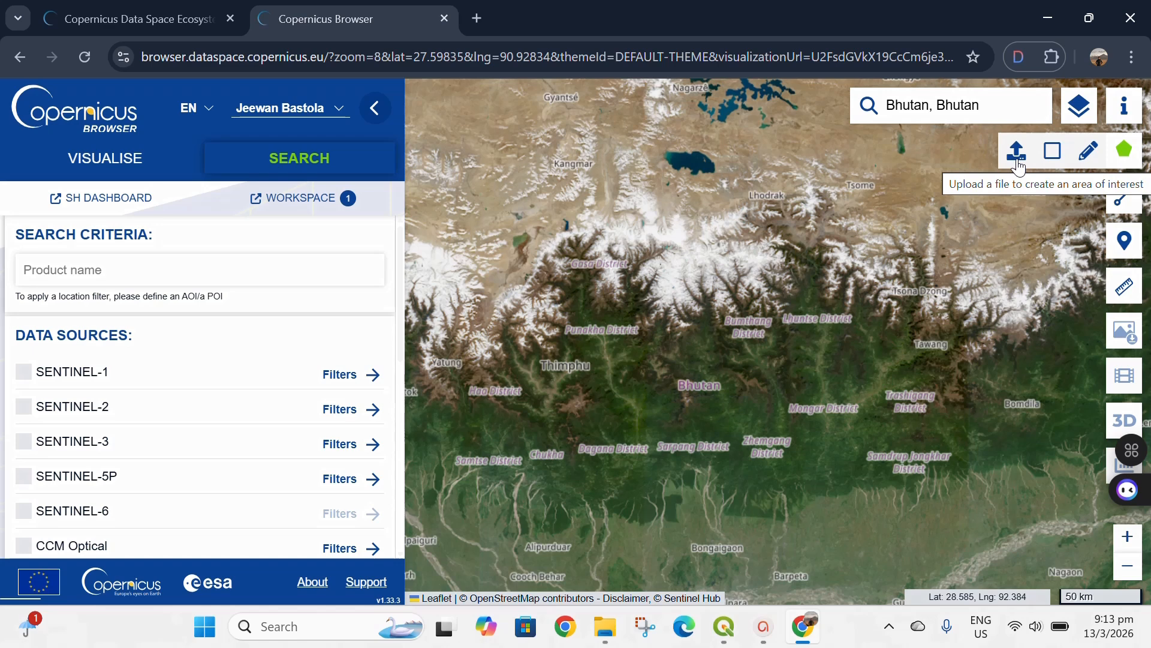
{"action": "left_click", "coordinate": [1087, 157]}
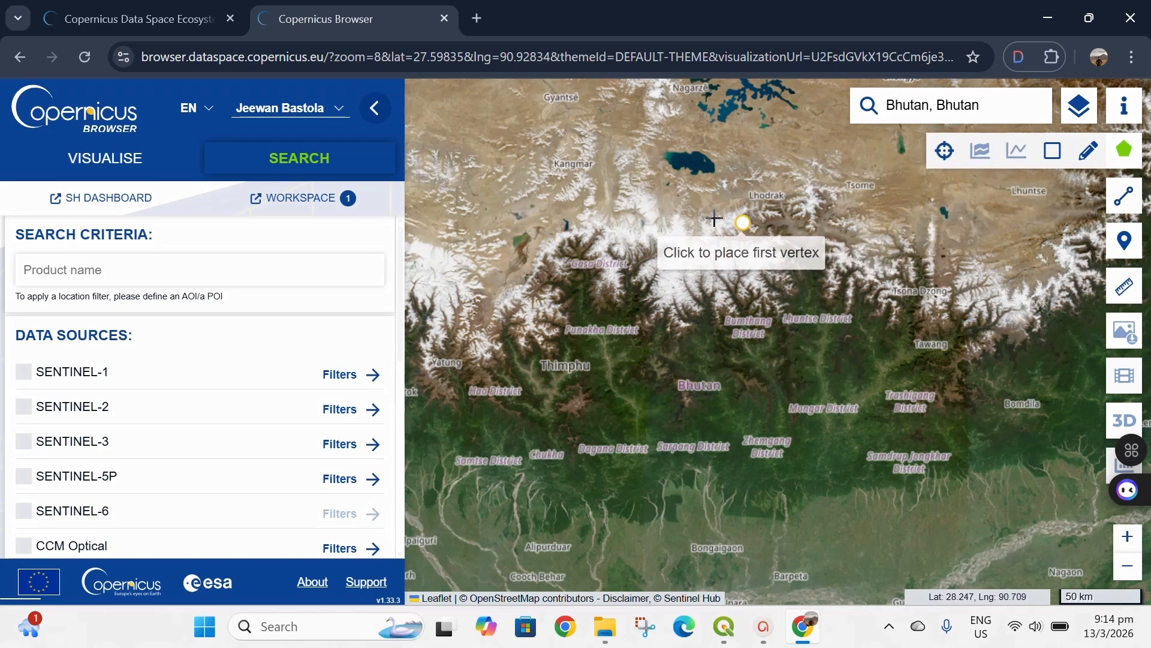
{"action": "left_click", "coordinate": [574, 226]}
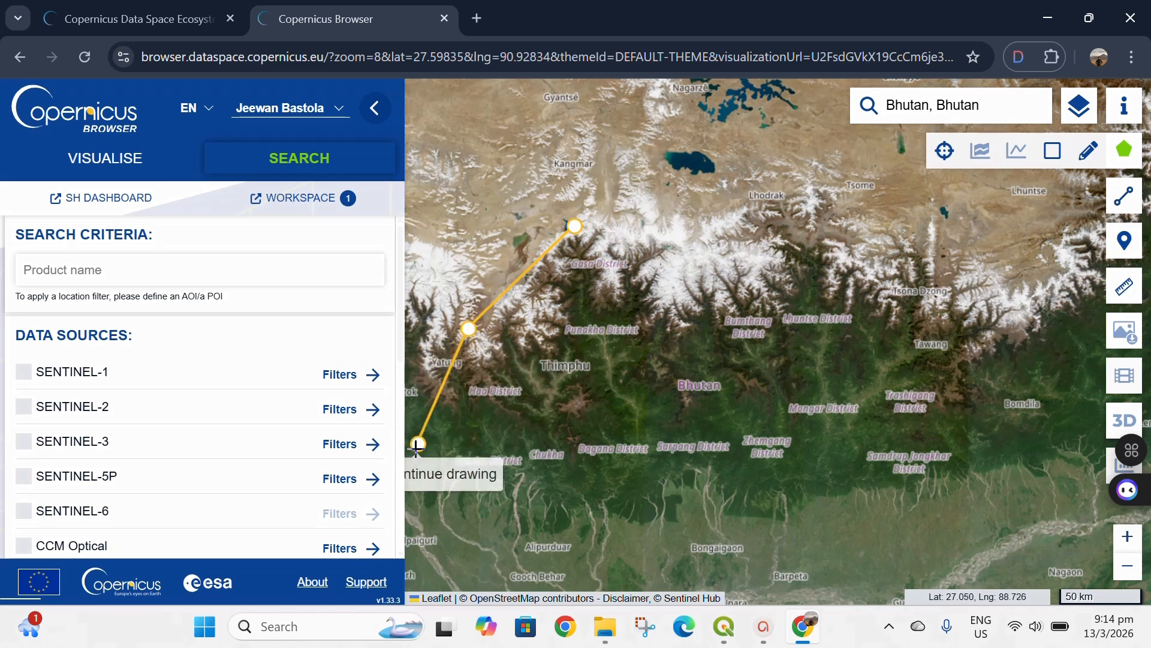
{"action": "left_click", "coordinate": [472, 329]}
{"action": "left_click", "coordinate": [493, 459]}
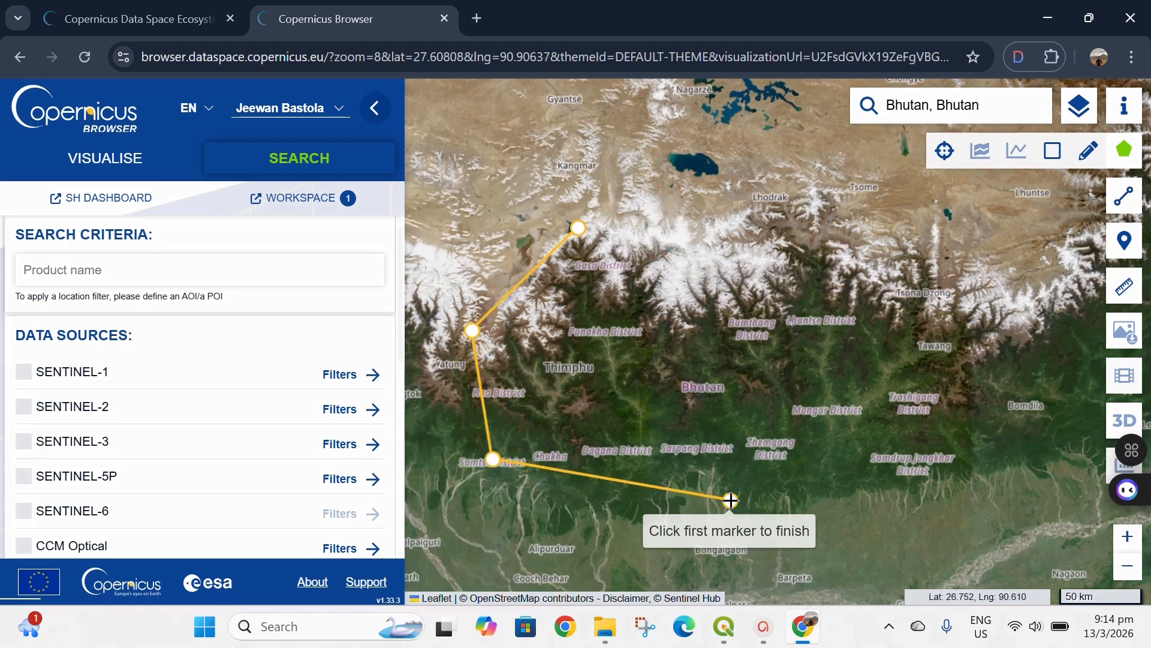
{"action": "left_click", "coordinate": [732, 500]}
{"action": "left_click", "coordinate": [979, 478]}
{"action": "left_click", "coordinate": [1041, 378]}
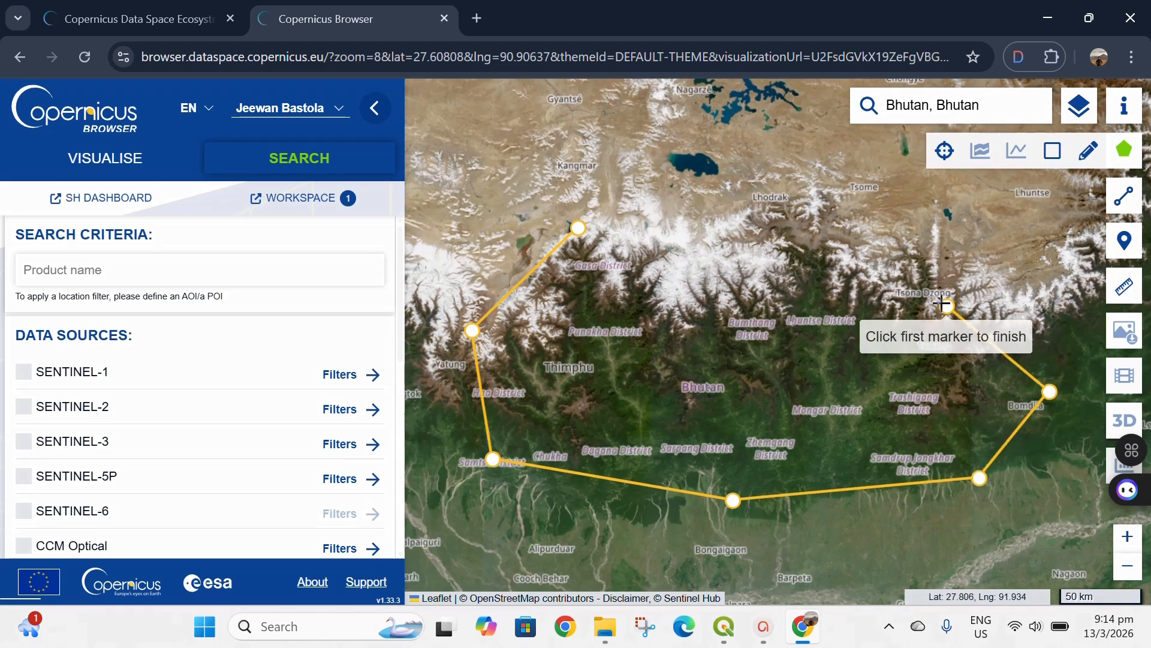
{"action": "left_click", "coordinate": [749, 238]}
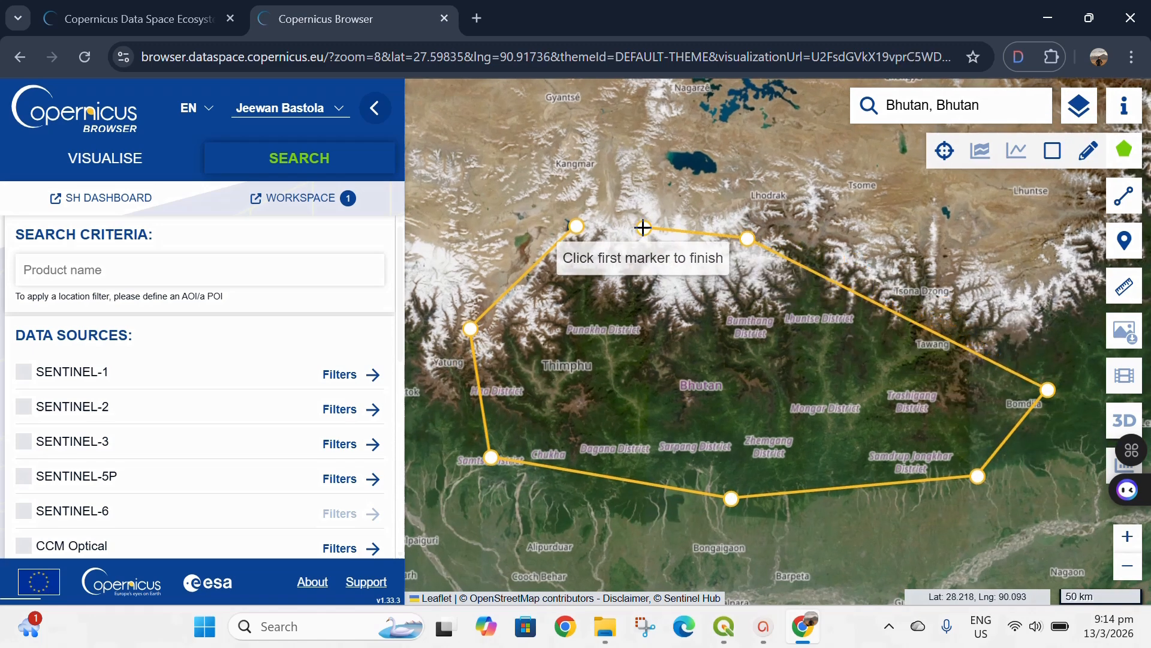
{"action": "left_click", "coordinate": [577, 226]}
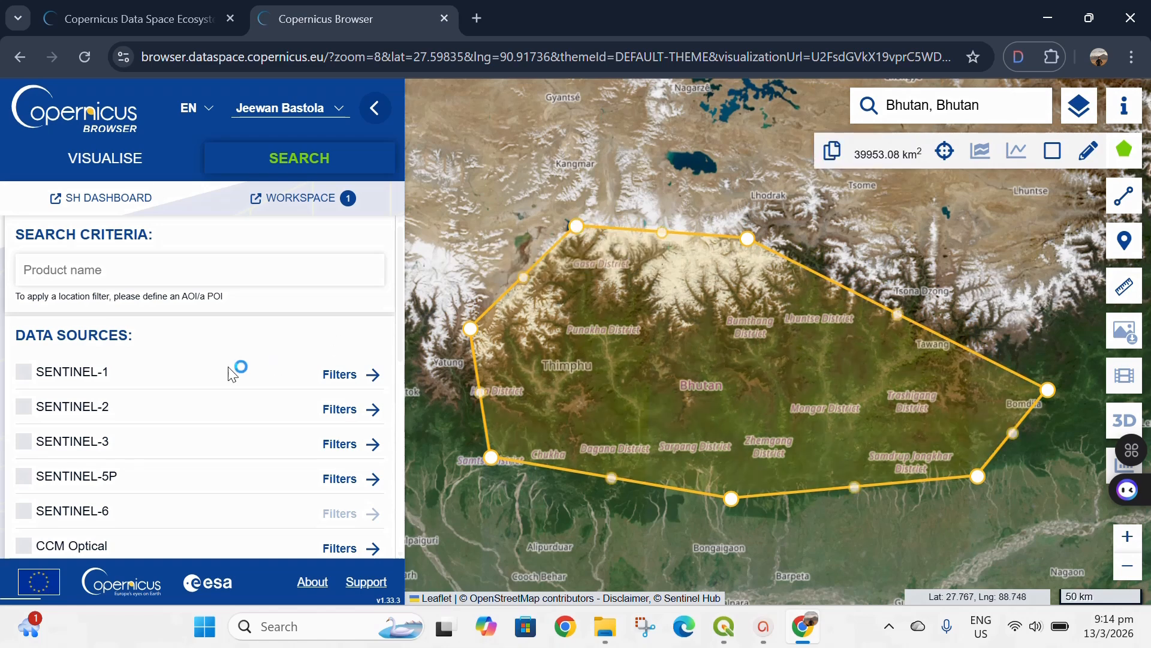
- Select SENTINEL-2 MSI as the data source, limit cloud cover to 5% and choose the L2A product level
{"action": "left_click", "coordinate": [80, 414]}
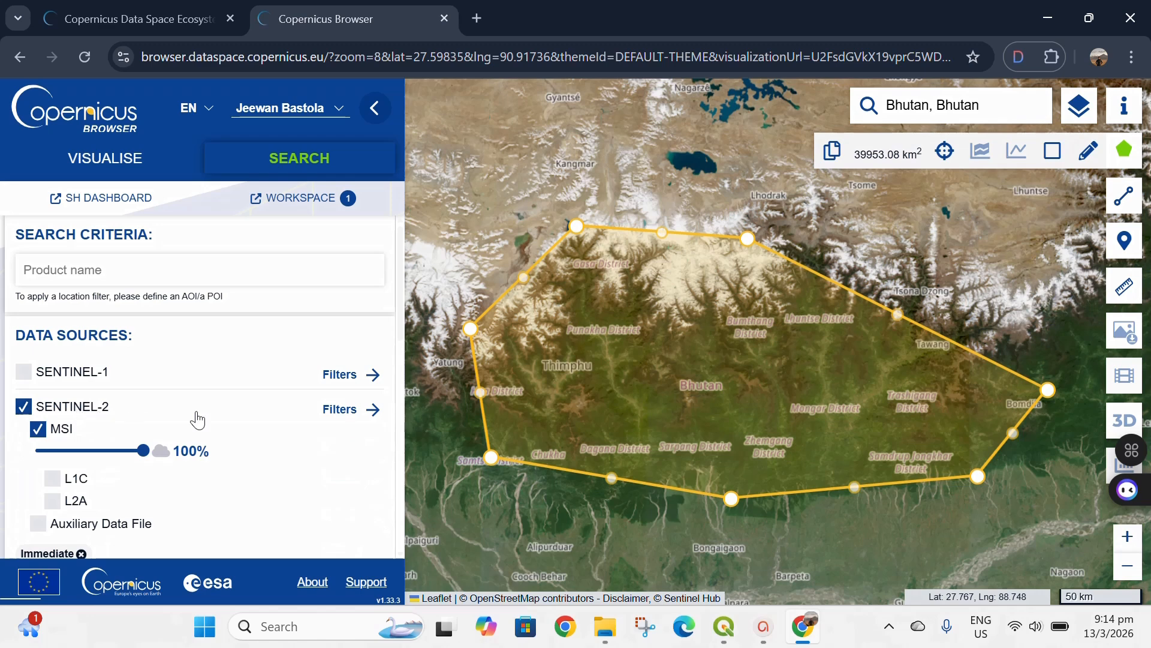
{"action": "scroll", "coordinate": [195, 417], "scroll_direction": "down", "scroll_amount": 2}
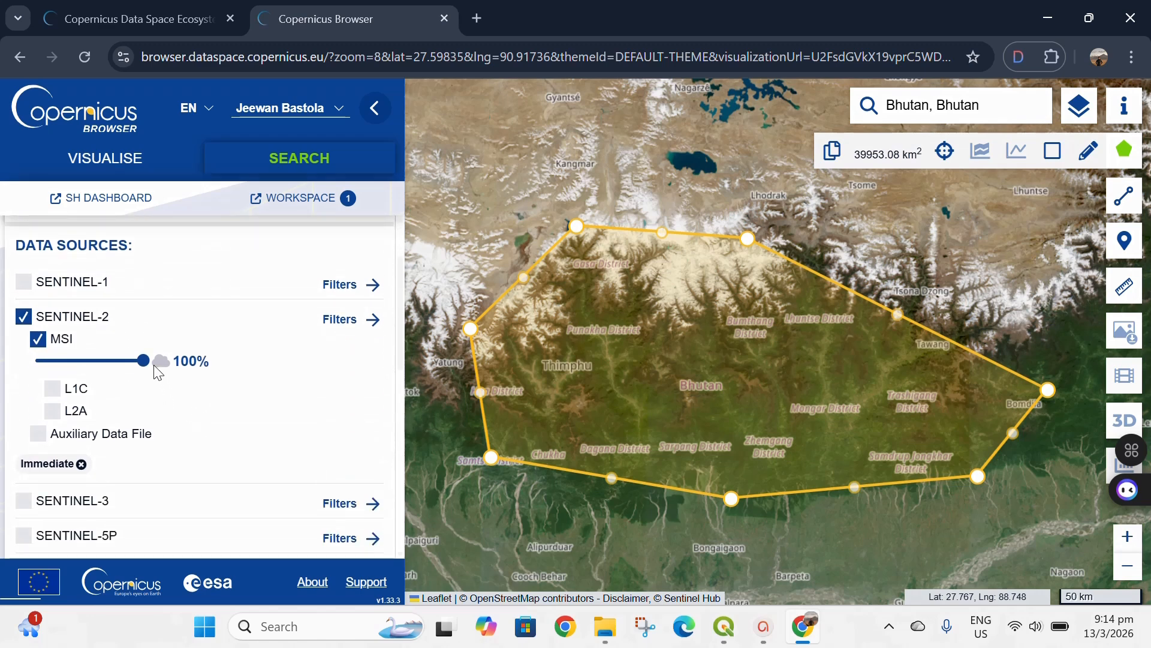
{"action": "left_click_drag", "start_coordinate": [143, 357], "coordinate": [43, 367]}
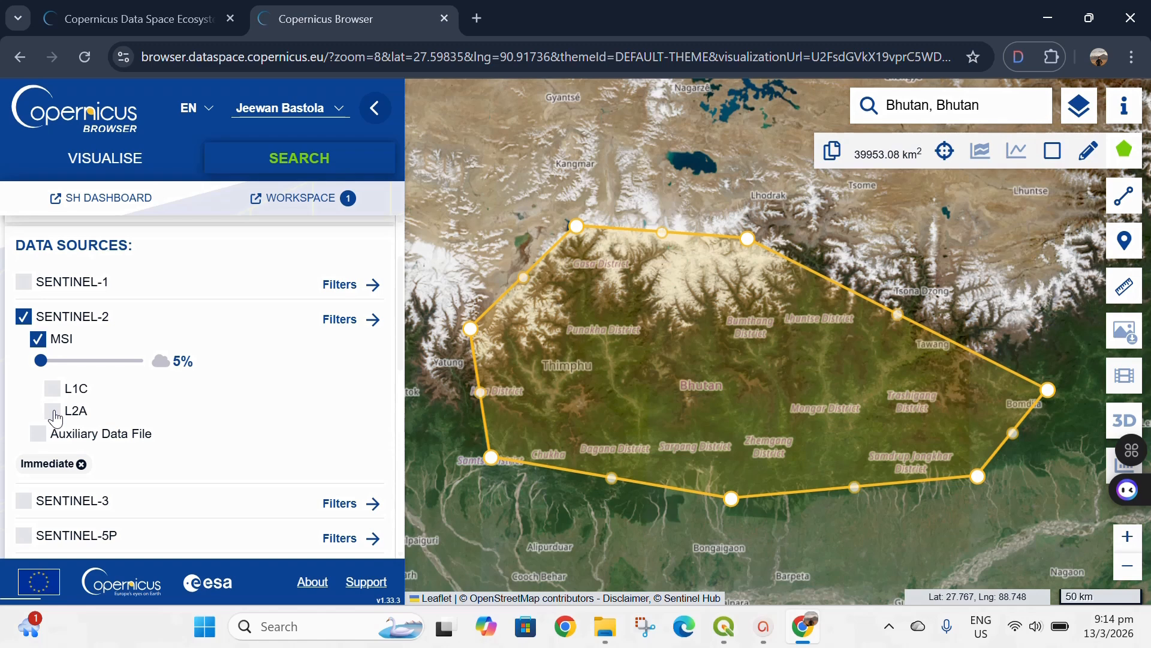
{"action": "left_click", "coordinate": [53, 411]}
- Set the start date of the search time range to 2025-01-01
{"action": "scroll", "coordinate": [182, 424], "scroll_direction": "down", "scroll_amount": 2}
{"action": "scroll", "coordinate": [182, 423], "scroll_direction": "down", "scroll_amount": 8}
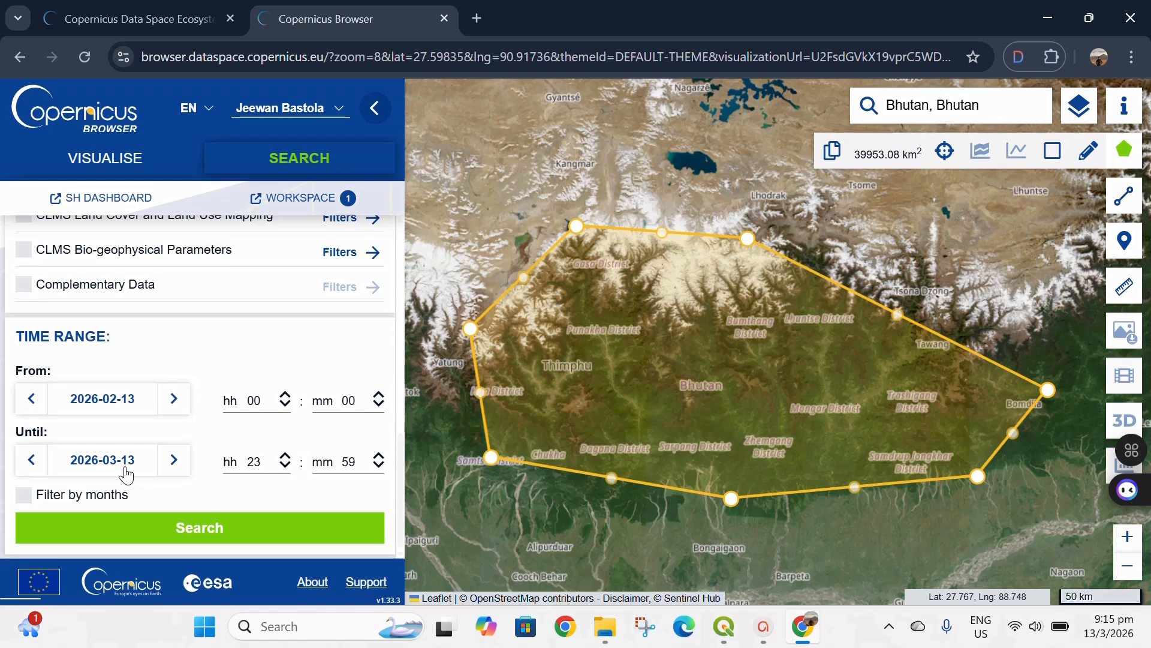
{"action": "left_click", "coordinate": [111, 408]}
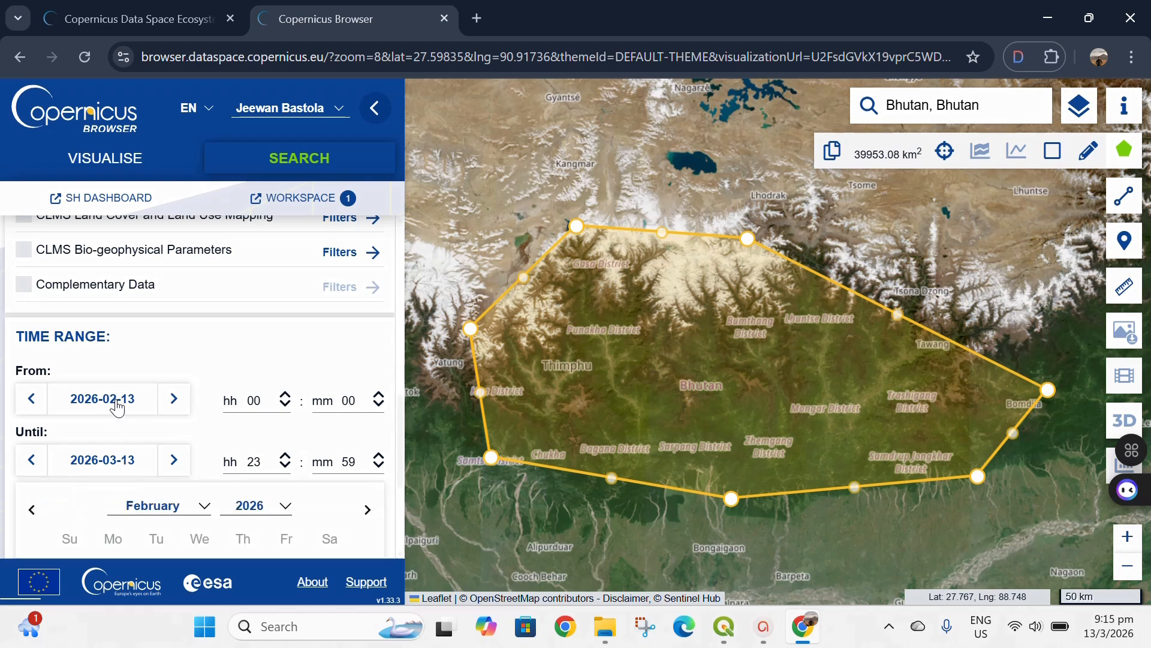
{"action": "scroll", "coordinate": [195, 514], "scroll_direction": "down", "scroll_amount": 3}
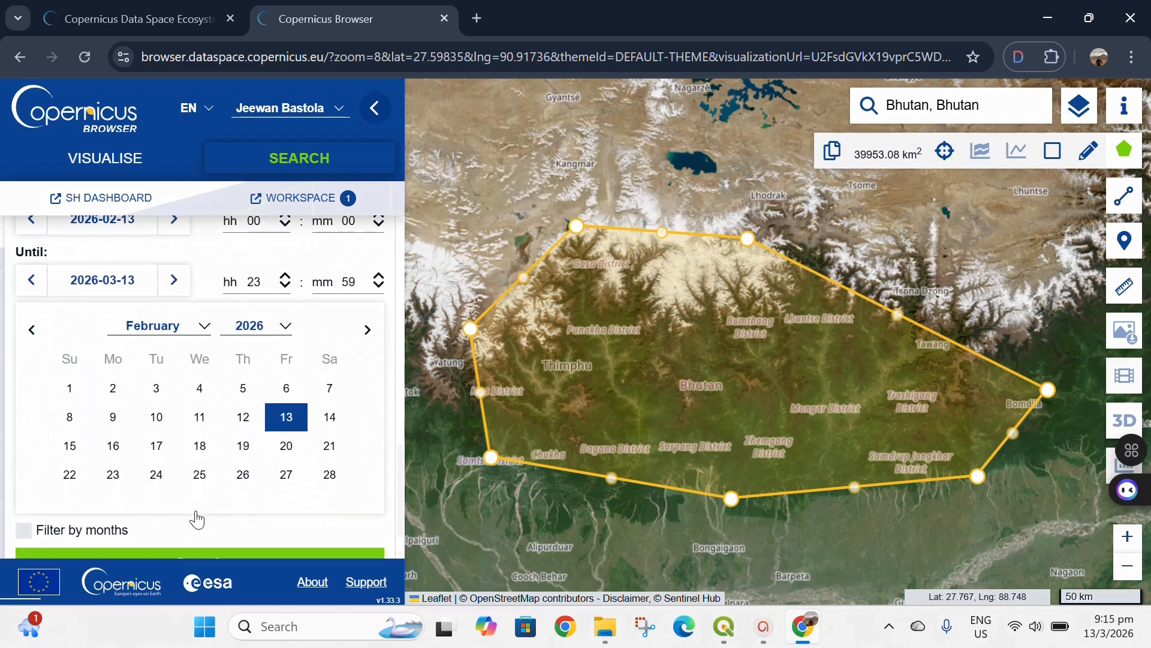
{"action": "left_click", "coordinate": [201, 328]}
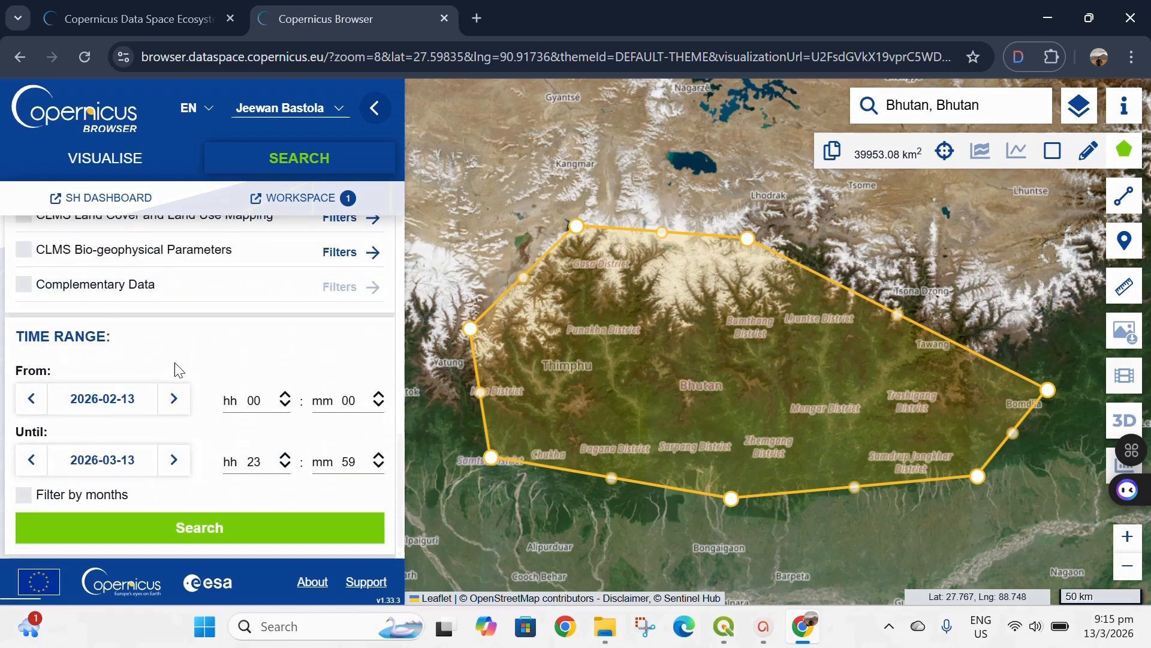
{"action": "left_click", "coordinate": [111, 398]}
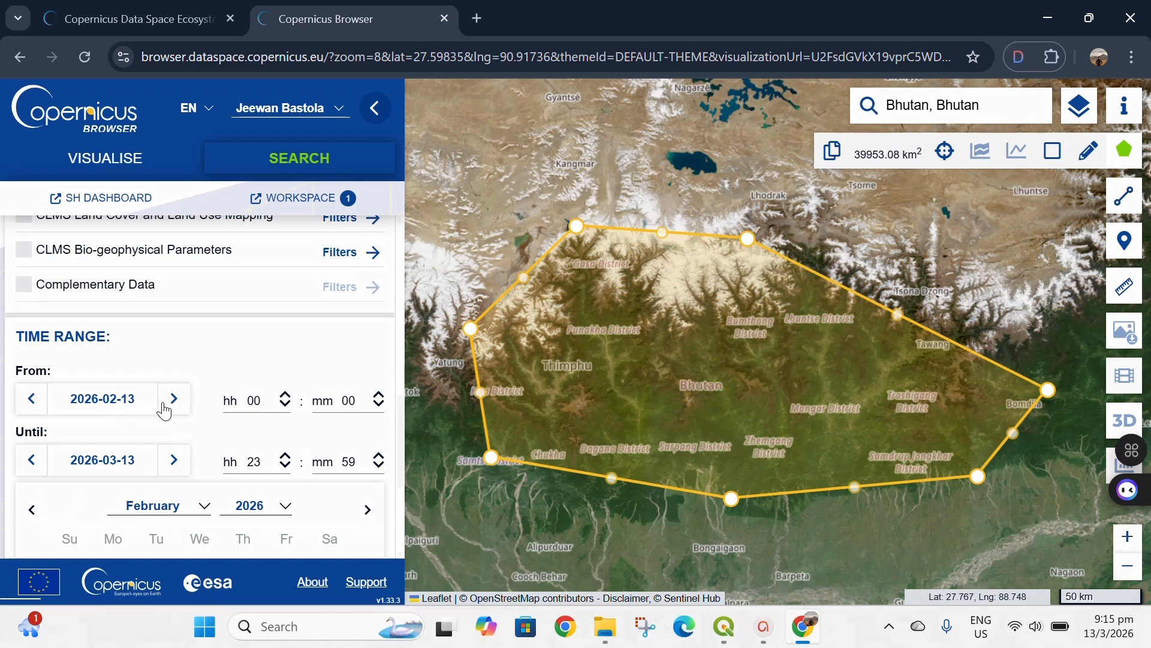
{"action": "left_click", "coordinate": [164, 505]}
{"action": "left_click", "coordinate": [159, 530]}
{"action": "left_click", "coordinate": [249, 506]}
{"action": "left_click", "coordinate": [252, 251]}
{"action": "scroll", "coordinate": [199, 420], "scroll_direction": "down", "scroll_amount": 3}
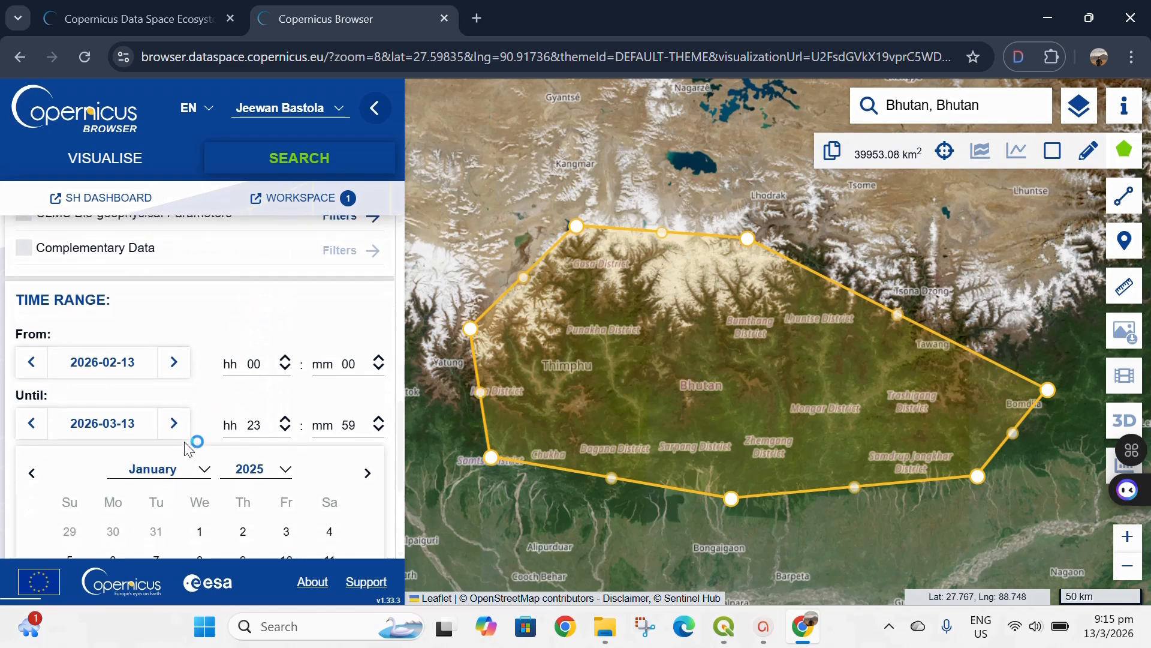
{"action": "left_click", "coordinate": [199, 394]}
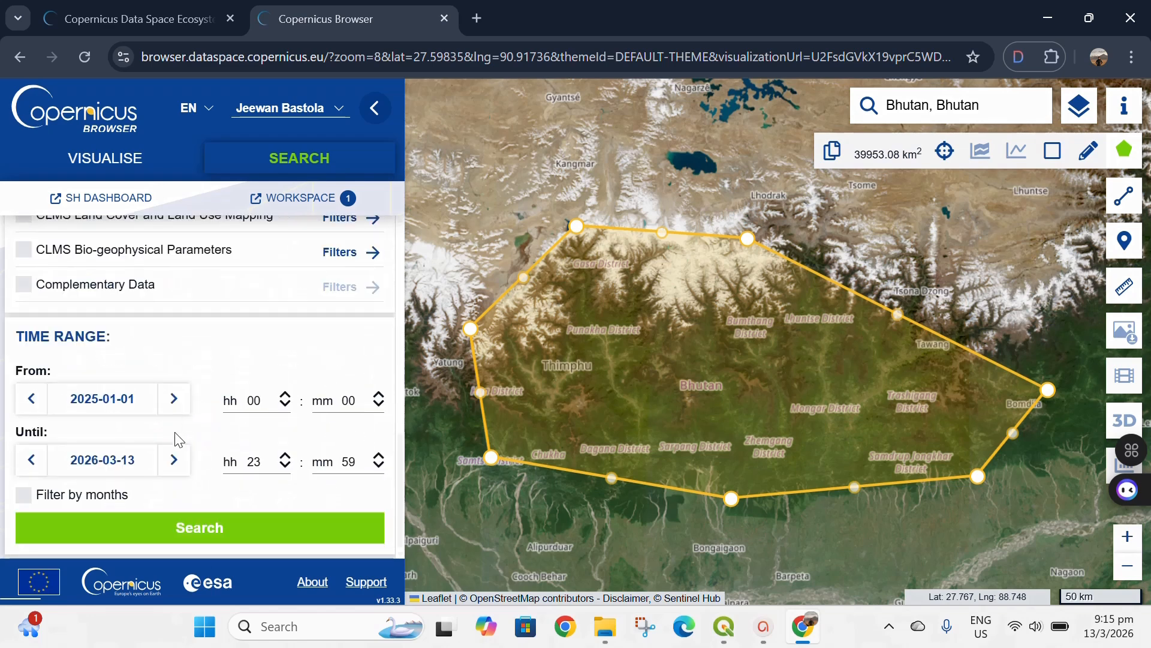
- Set the end date of the search time range to 2025-01-31
{"action": "left_click", "coordinate": [116, 462]}
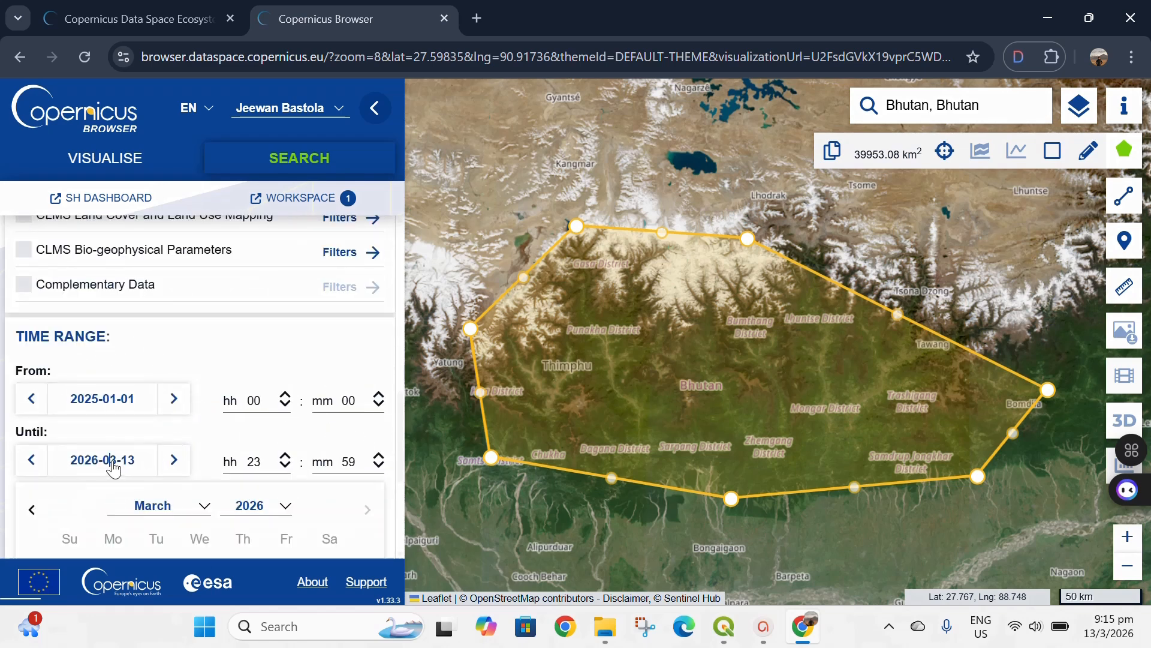
{"action": "left_click", "coordinate": [144, 509]}
{"action": "left_click", "coordinate": [159, 530]}
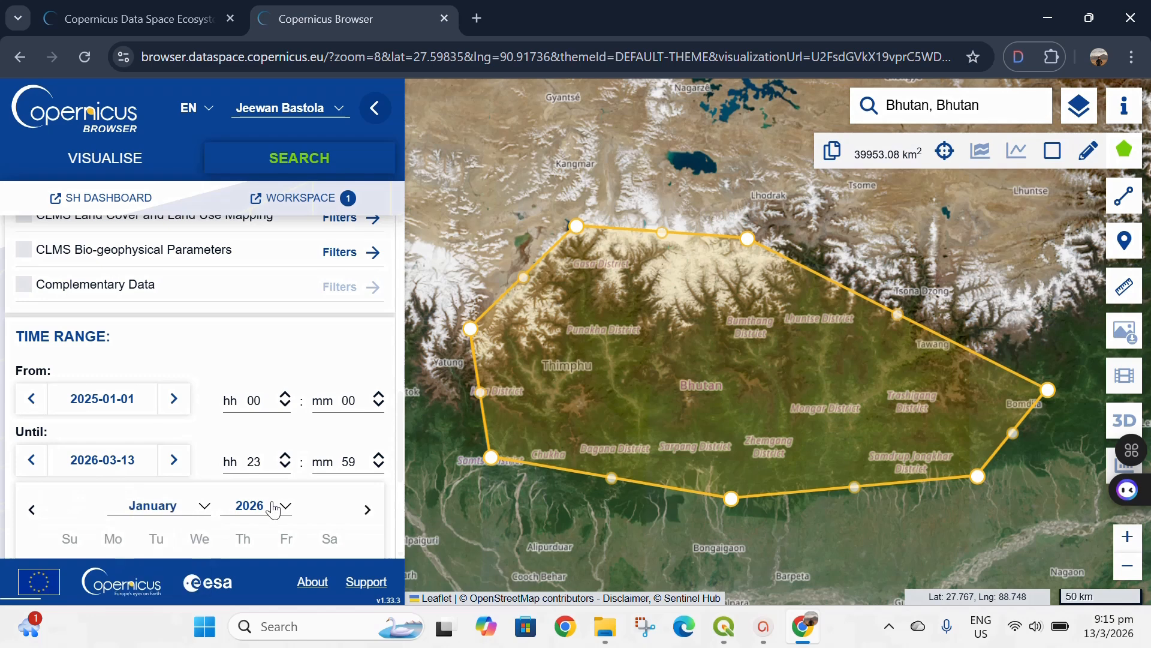
{"action": "left_click", "coordinate": [273, 506]}
{"action": "left_click", "coordinate": [267, 555]}
{"action": "scroll", "coordinate": [259, 542], "scroll_direction": "down", "scroll_amount": 1}
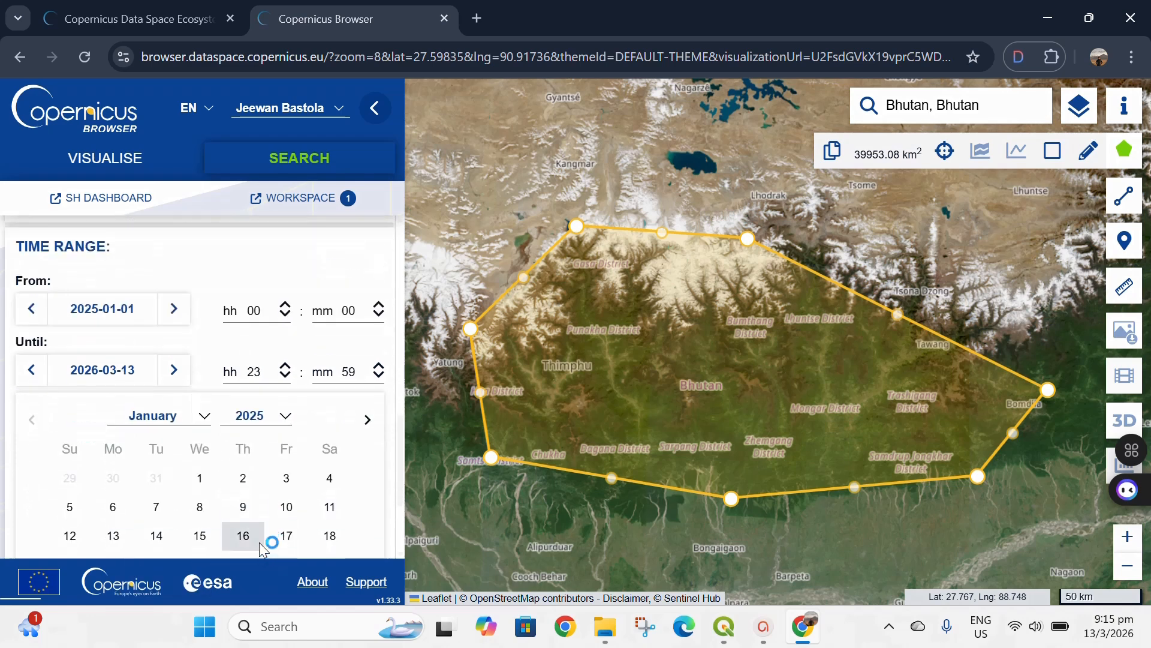
{"action": "scroll", "coordinate": [300, 499], "scroll_direction": "down", "scroll_amount": 3}
{"action": "left_click", "coordinate": [286, 439]}
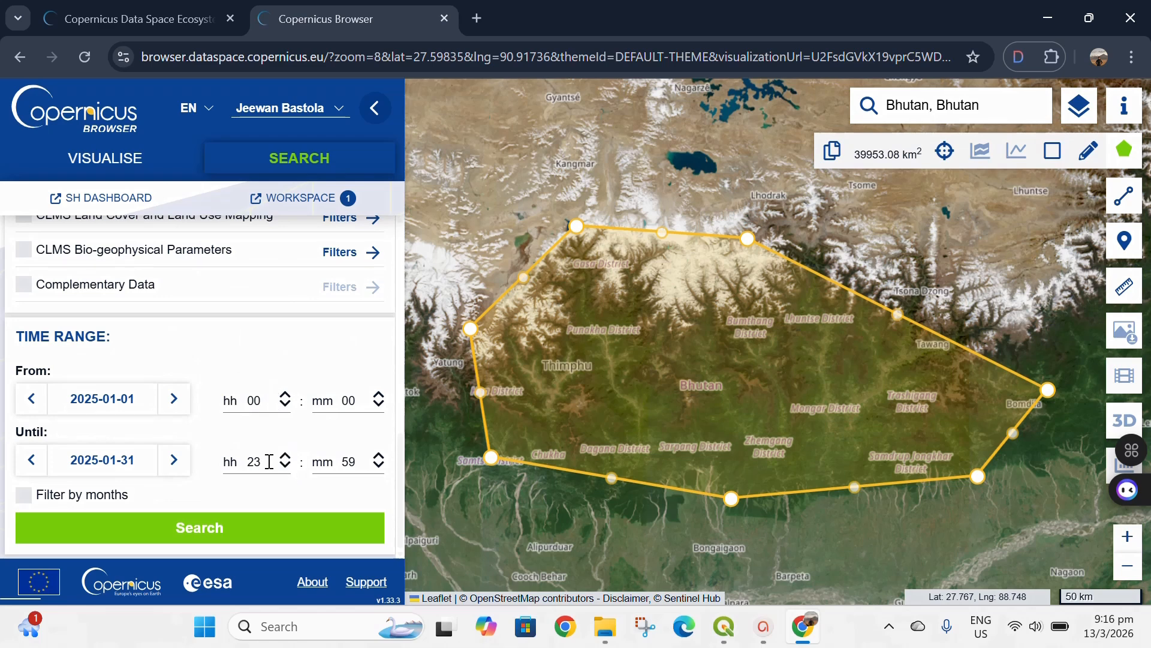
- Run the product search with the chosen data source, cloud limit and time range
{"action": "scroll", "coordinate": [265, 373], "scroll_direction": "up", "scroll_amount": 2}
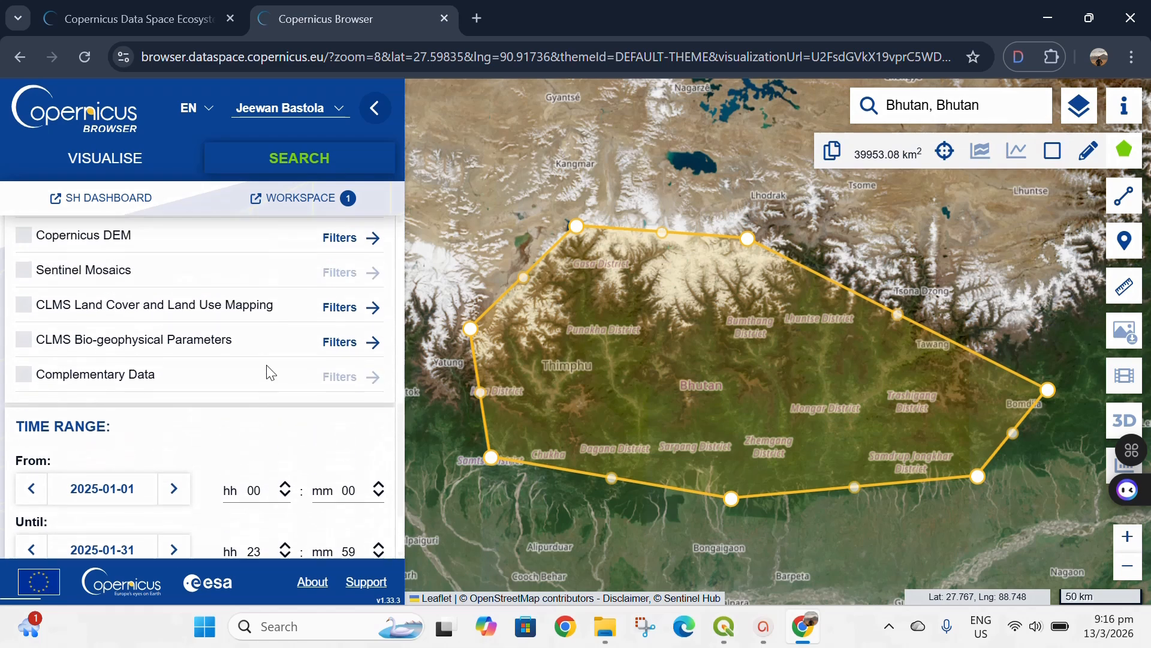
{"action": "scroll", "coordinate": [265, 373], "scroll_direction": "down", "scroll_amount": 2}
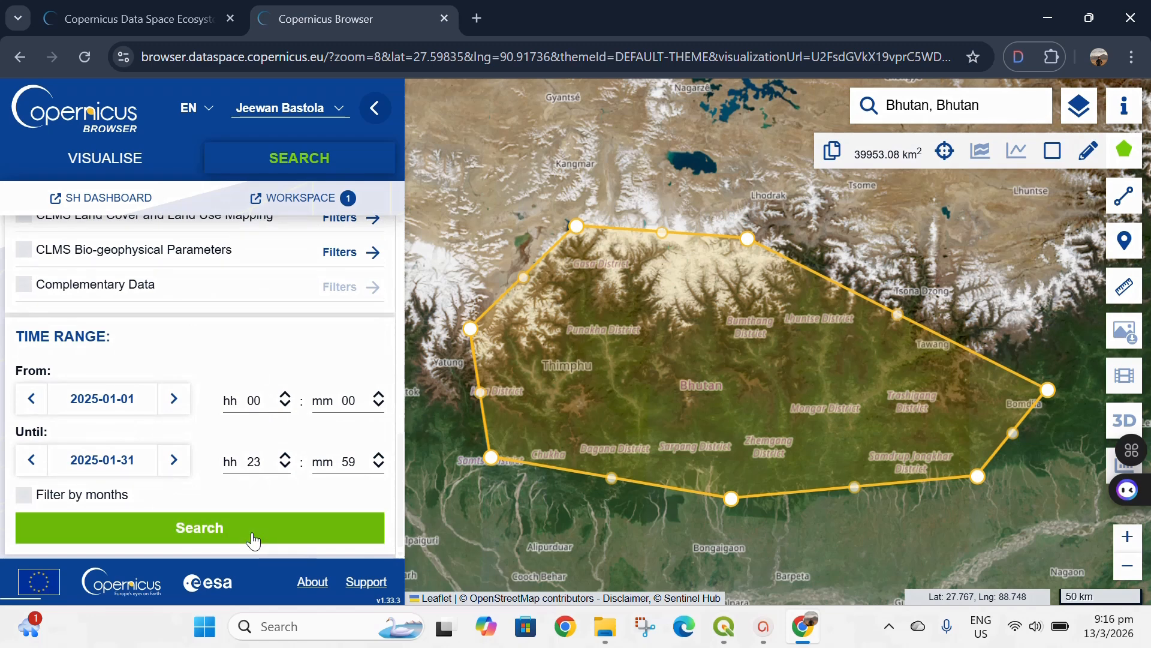
{"action": "left_click", "coordinate": [253, 540]}
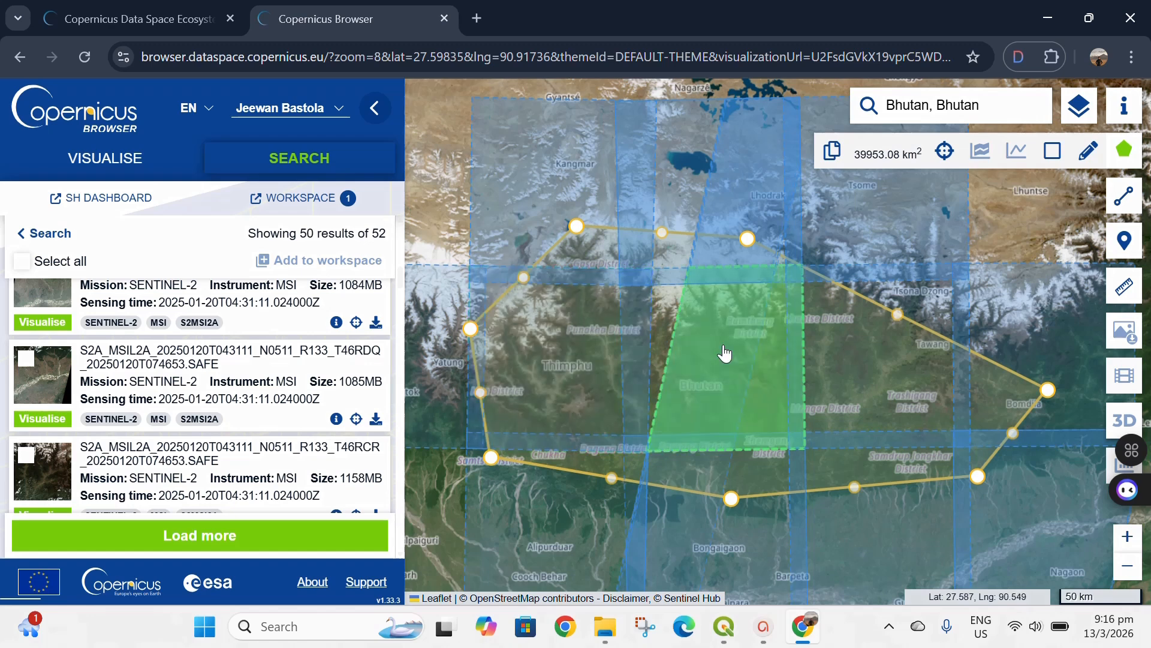
- List the products for the T45RYL tile over western Bhutan and check the cloud cover of the 2025-01-18 product
{"action": "left_click", "coordinate": [579, 390]}
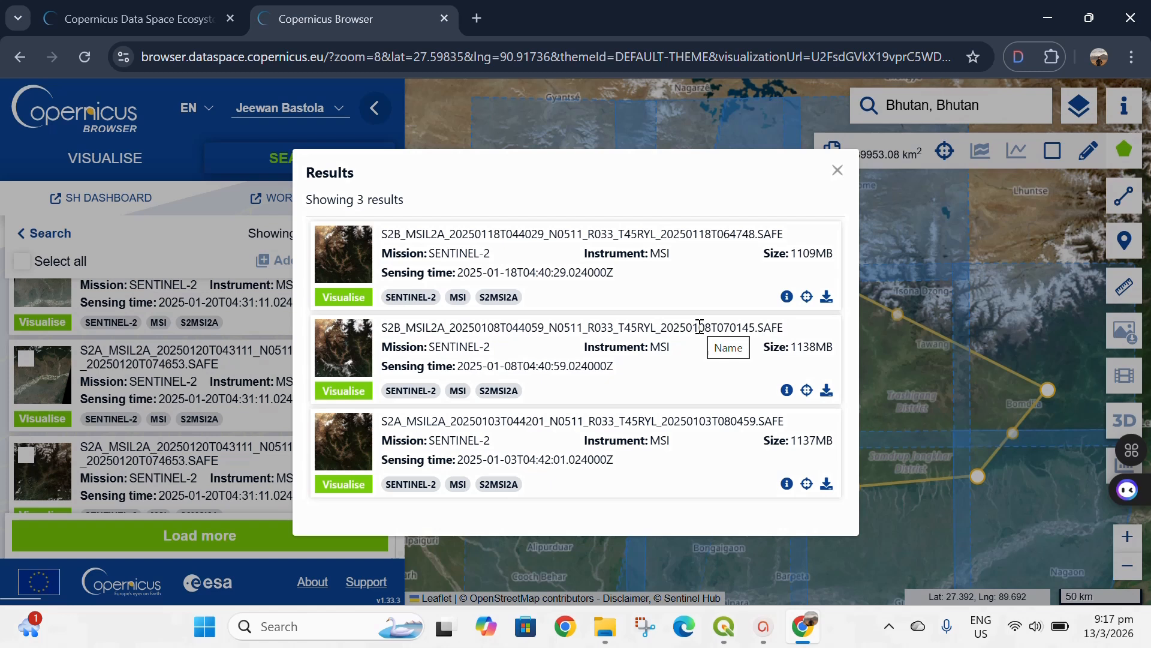
{"action": "left_click", "coordinate": [785, 297]}
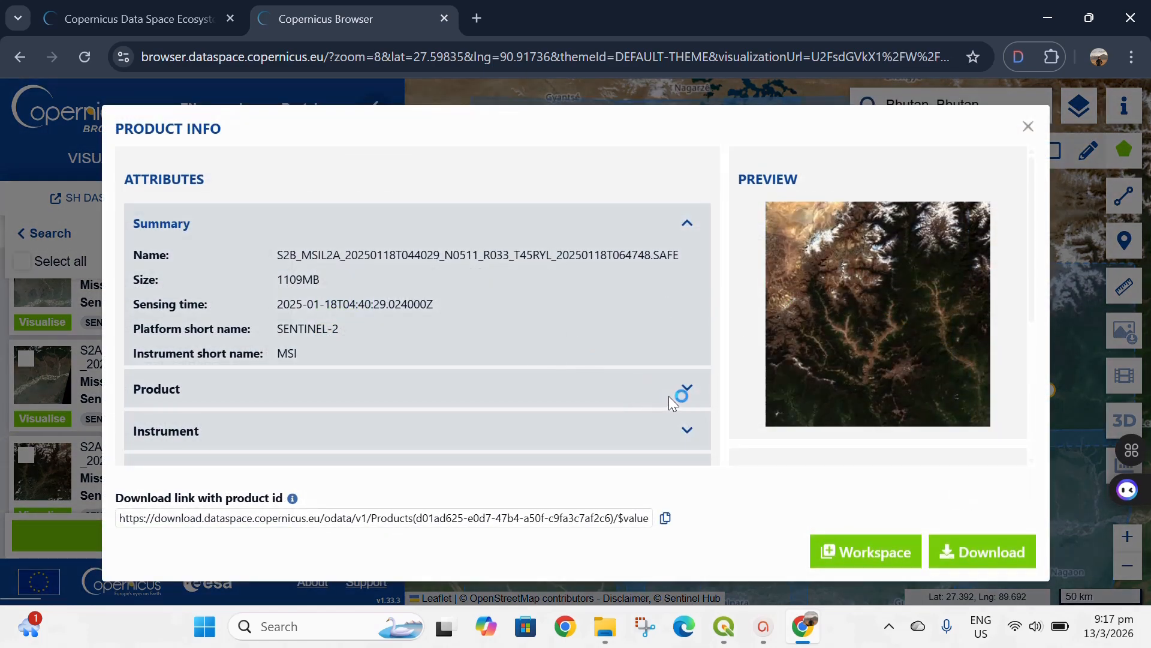
{"action": "left_click", "coordinate": [687, 391]}
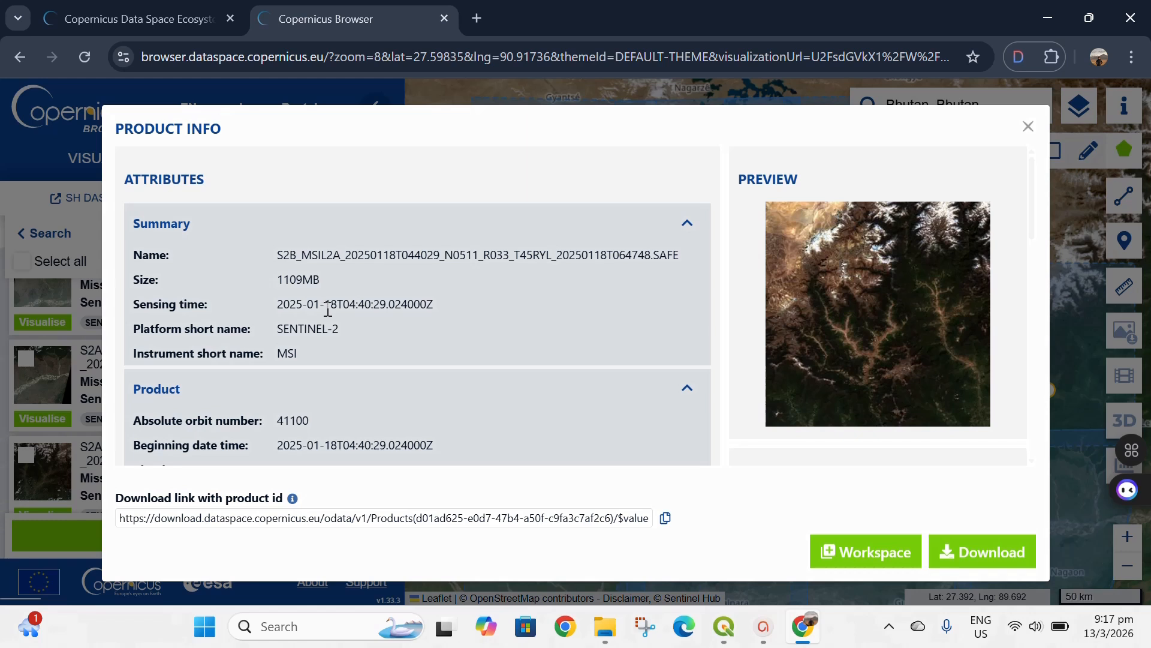
{"action": "scroll", "coordinate": [357, 380], "scroll_direction": "down", "scroll_amount": 3}
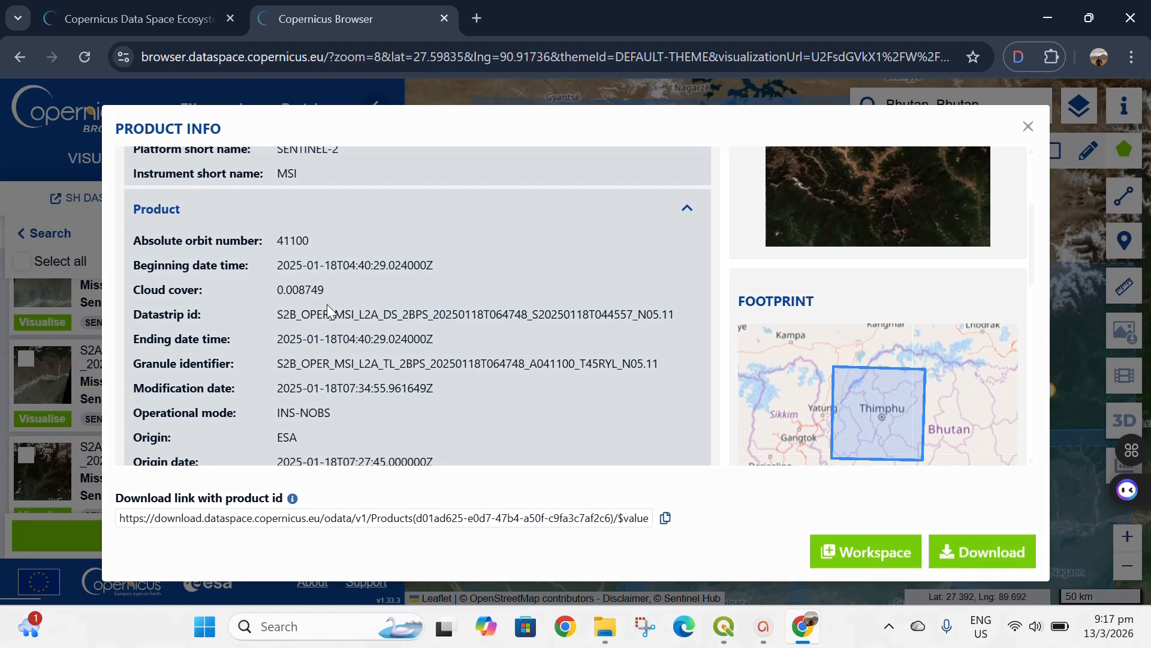
{"action": "left_click", "coordinate": [1028, 126]}
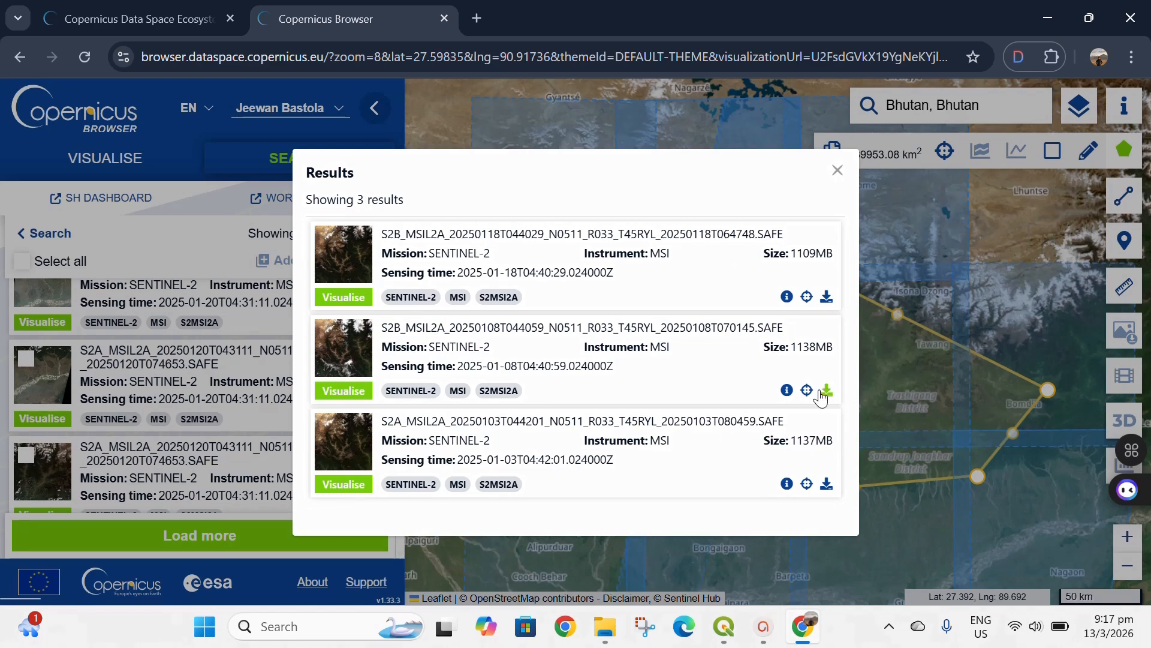
- Check the cloud cover in the product details of the T45RYL scene sensed on 2025-01-08
{"action": "left_click", "coordinate": [787, 390]}
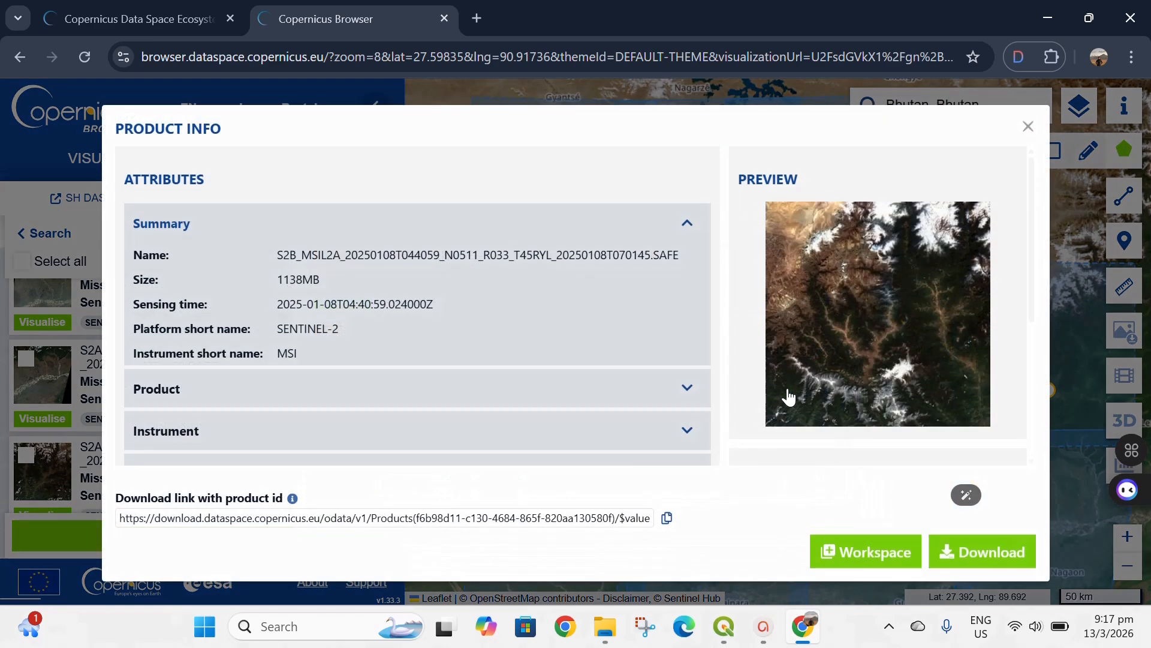
{"action": "left_click", "coordinate": [687, 391]}
{"action": "scroll", "coordinate": [536, 413], "scroll_direction": "down", "scroll_amount": 3}
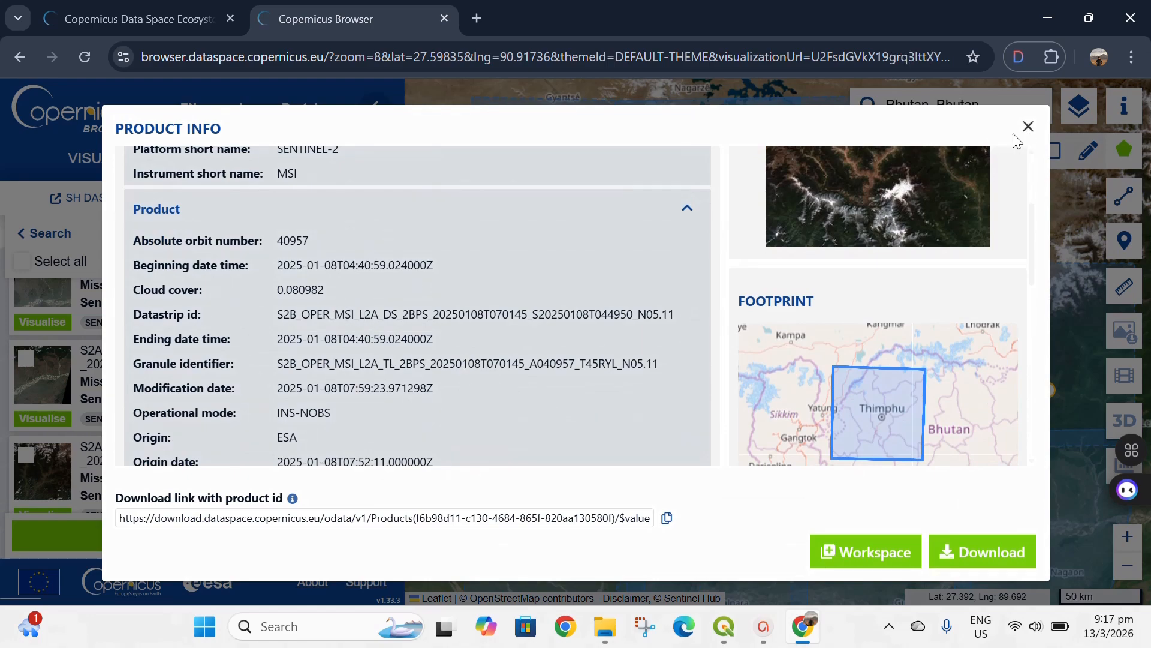
{"action": "left_click", "coordinate": [1027, 127]}
- Check the cloud cover of the T45RYL product sensed on 2025-01-03, start downloading it and close the tile's results
{"action": "left_click", "coordinate": [786, 484]}
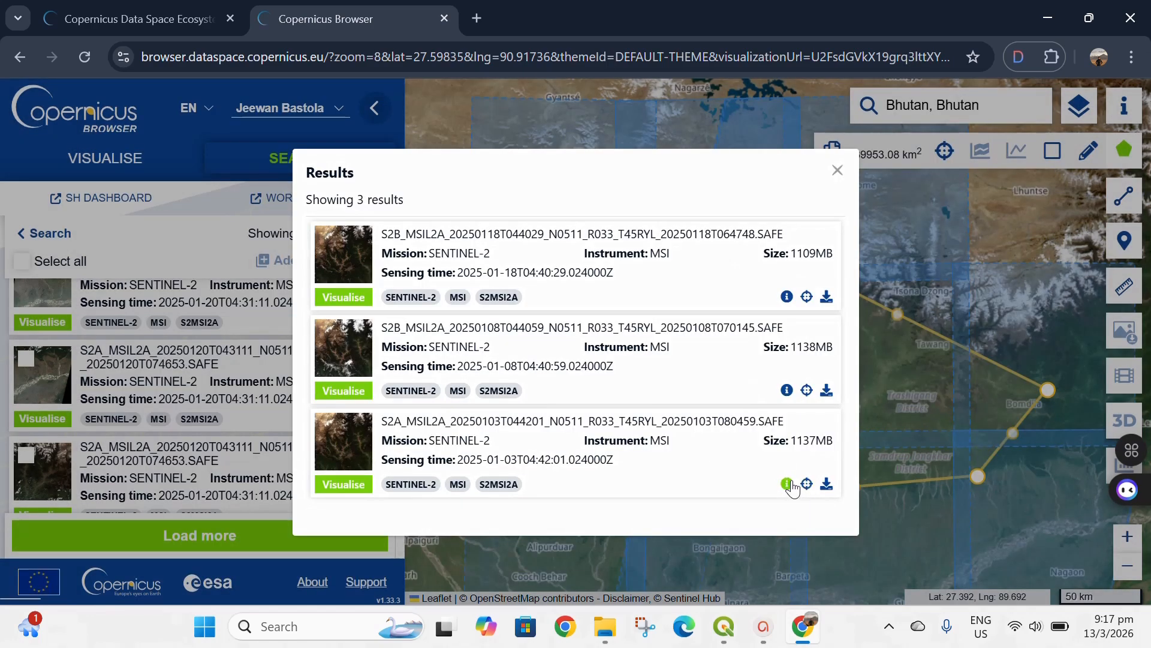
{"action": "left_click", "coordinate": [687, 387]}
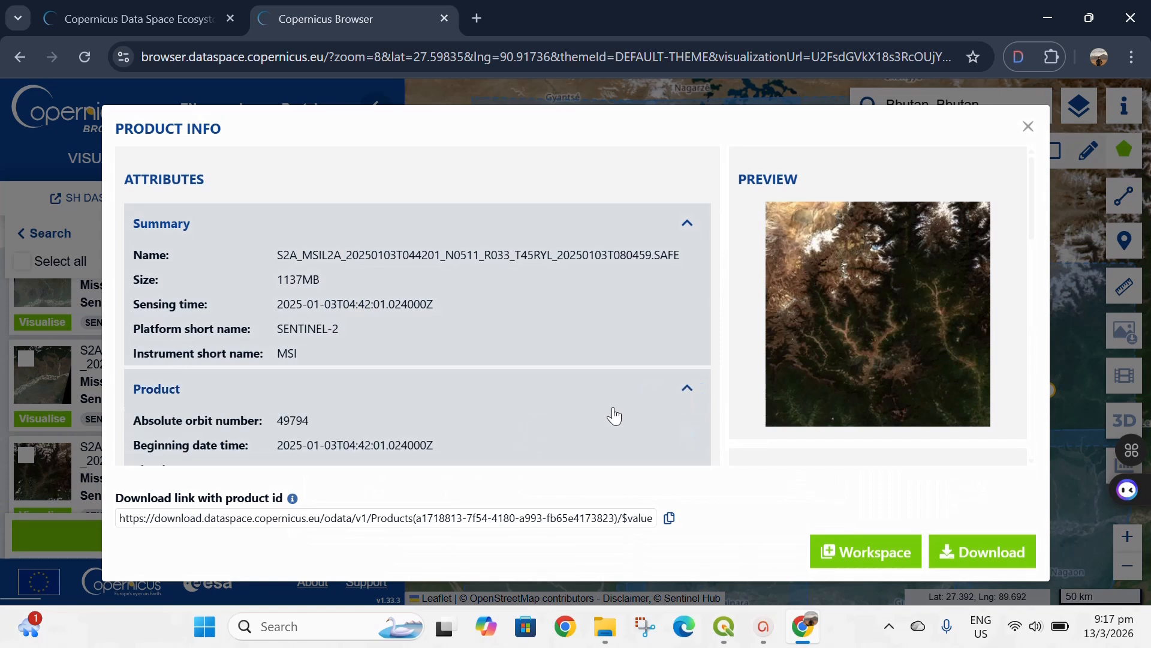
{"action": "scroll", "coordinate": [613, 413], "scroll_direction": "down", "scroll_amount": 2}
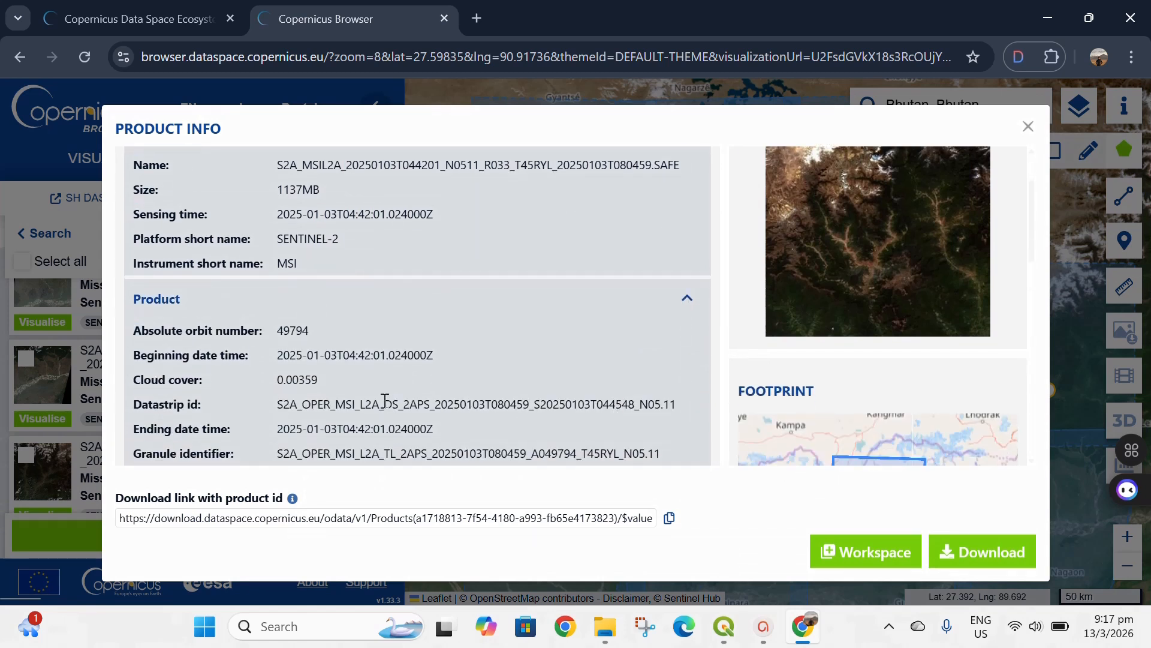
{"action": "left_click", "coordinate": [1028, 126]}
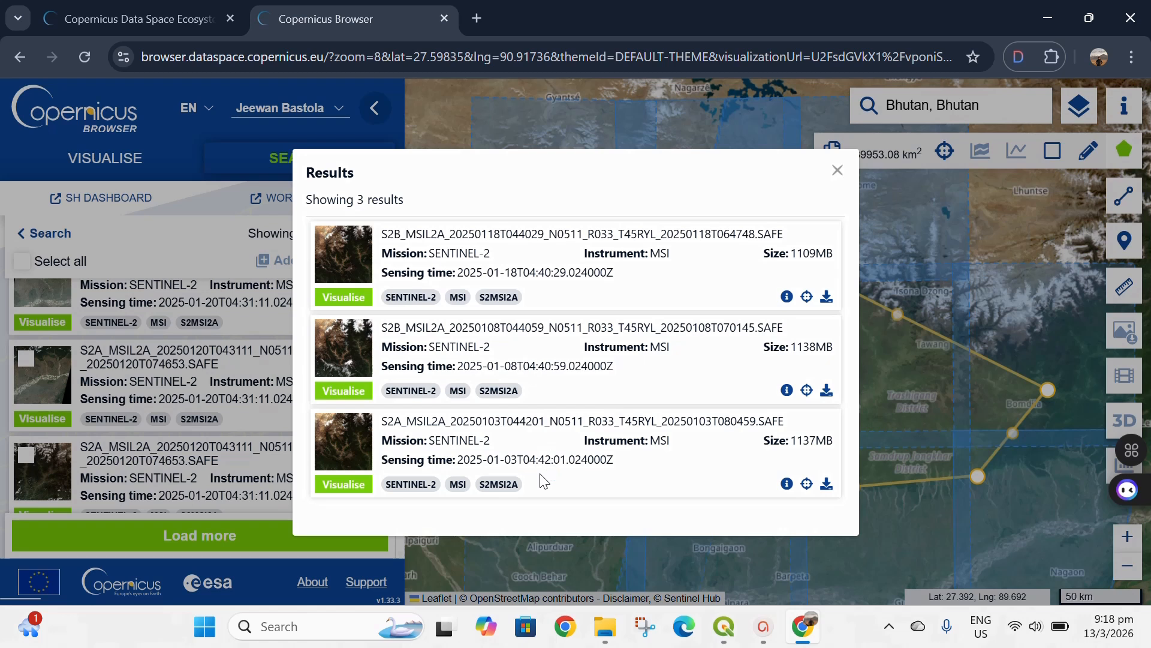
{"action": "left_click", "coordinate": [827, 494]}
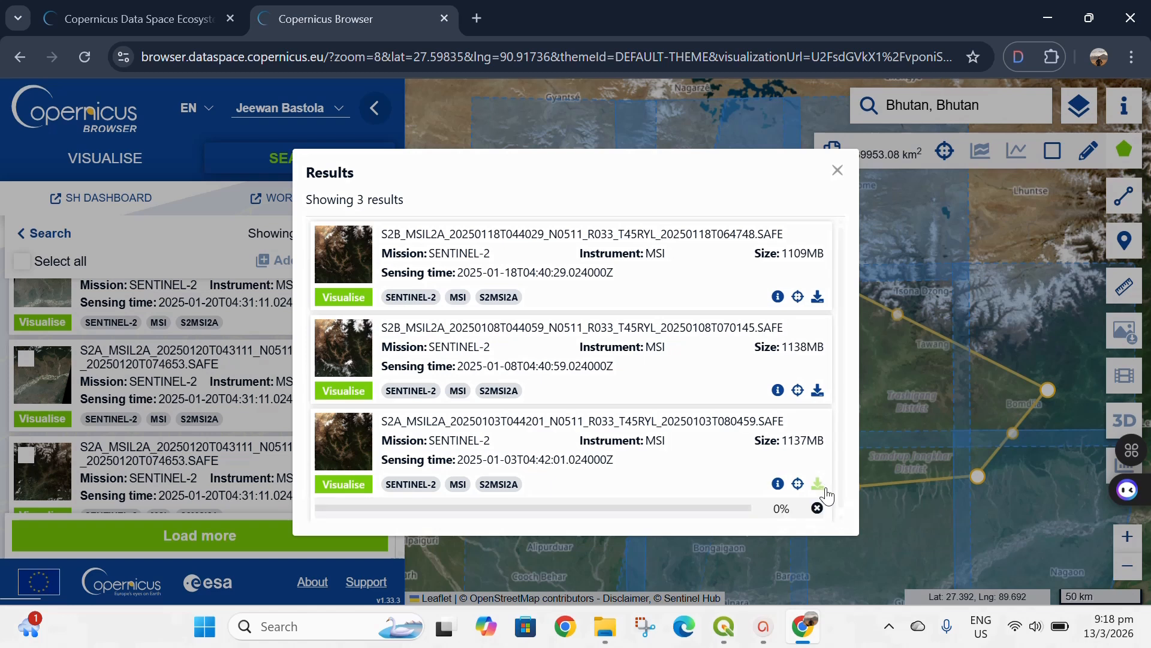
{"action": "left_click", "coordinate": [837, 170]}
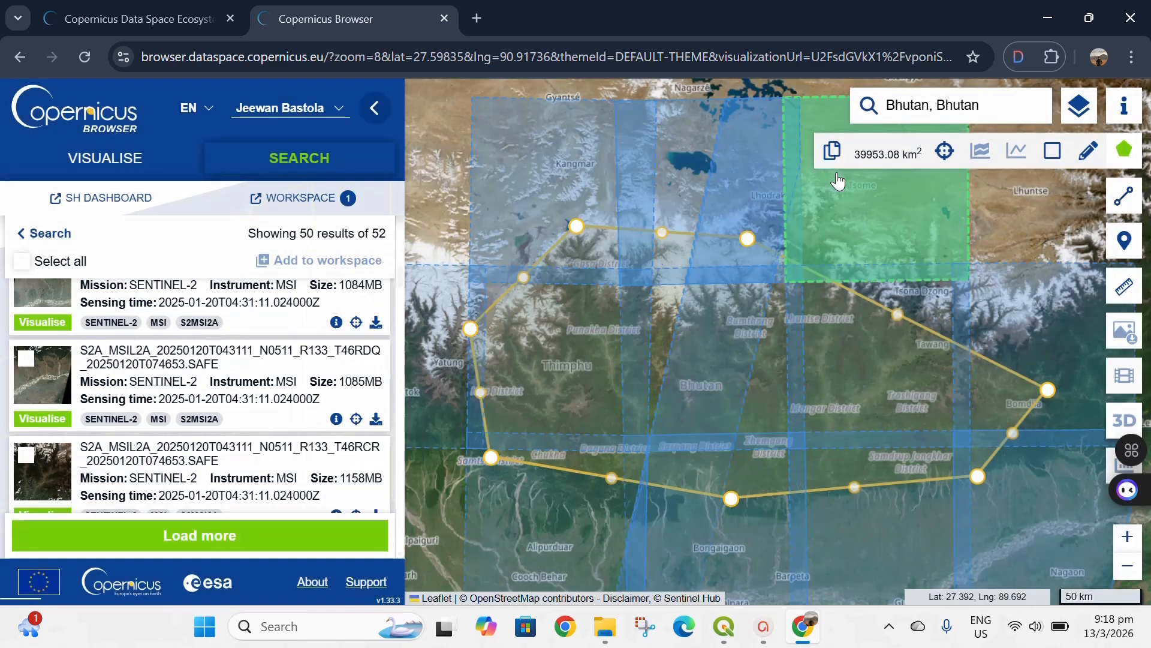
- View the product details and preview of the T46RCR scene sensed on 2025-01-20 from the search results
{"action": "scroll", "coordinate": [349, 460], "scroll_direction": "down", "scroll_amount": 2}
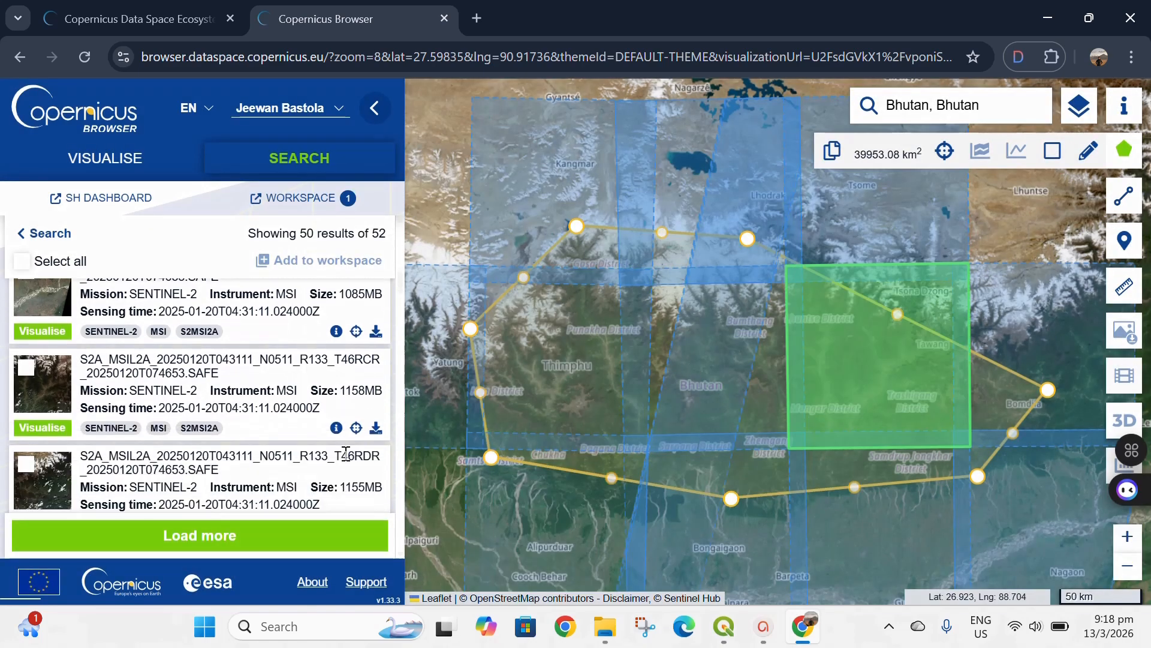
{"action": "left_click", "coordinate": [336, 427]}
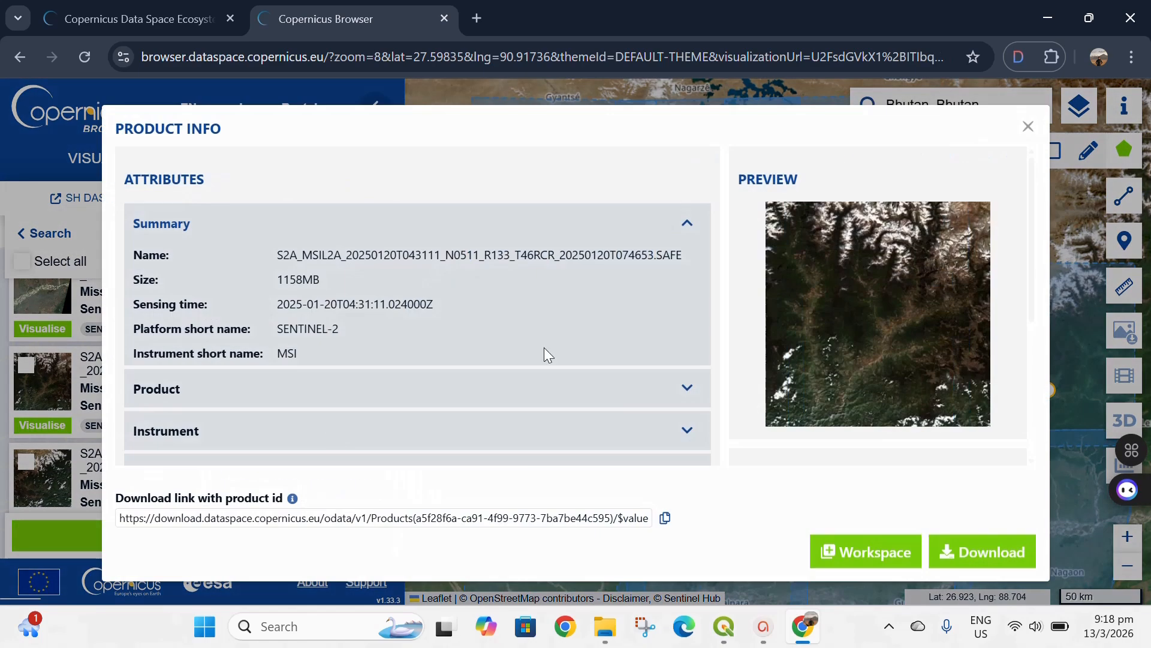
{"action": "left_click", "coordinate": [1028, 120]}
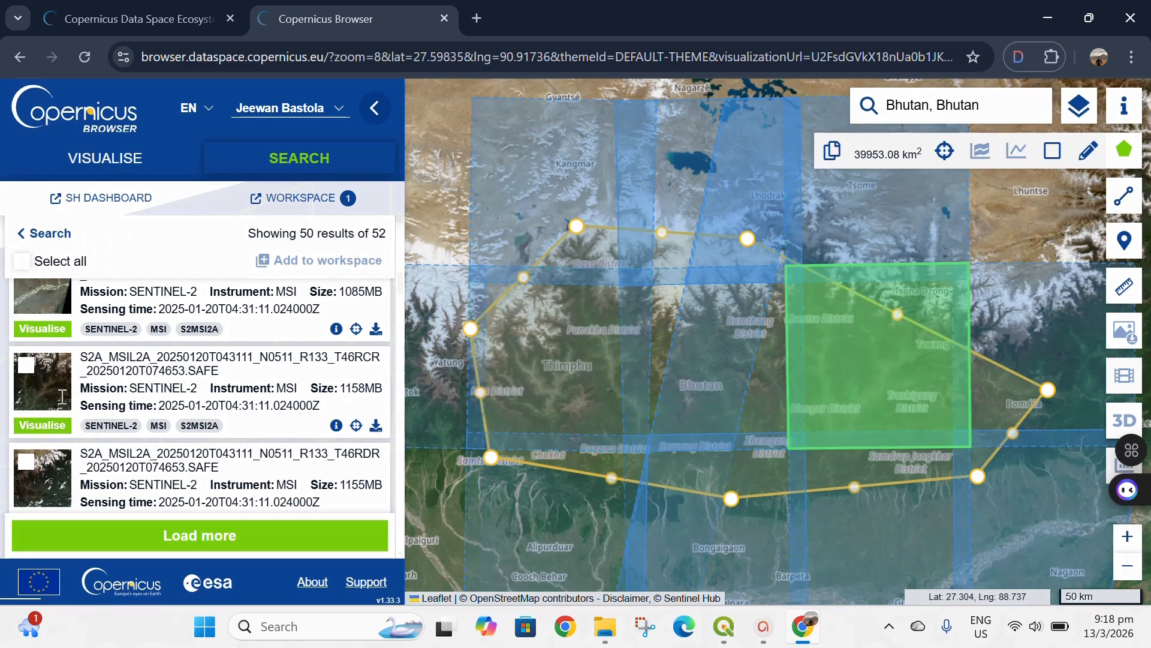
- Select the 2025-01-20 T46RCR product in the results and zoom the map to its footprint
{"action": "left_click", "coordinate": [27, 366]}
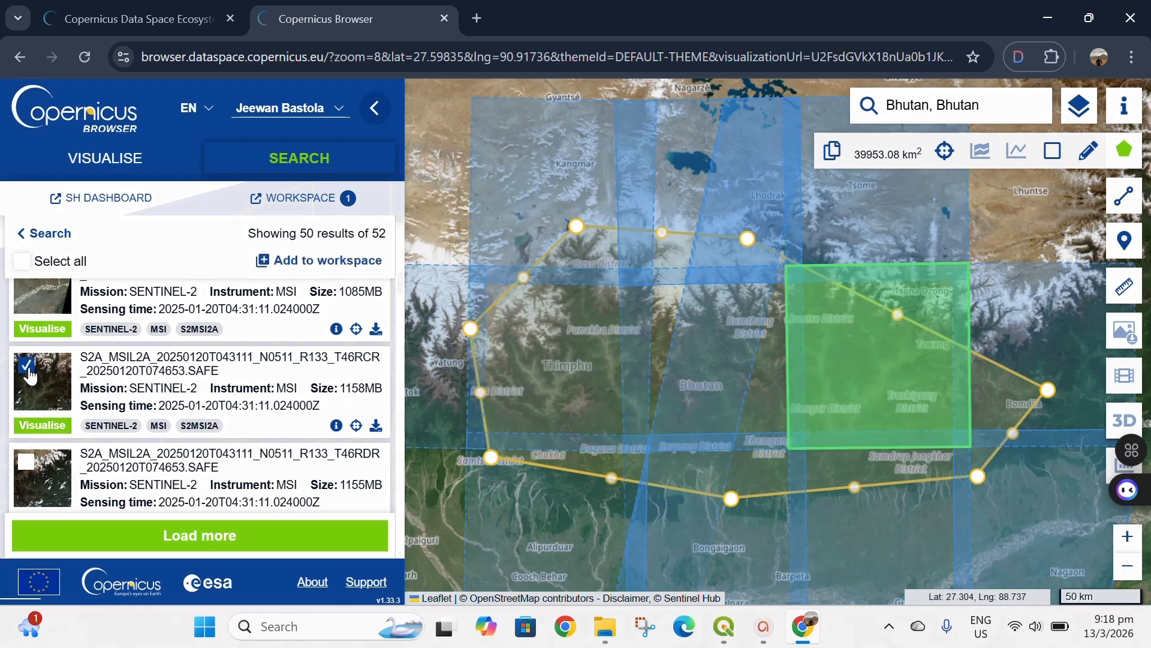
{"action": "left_click", "coordinate": [356, 426]}
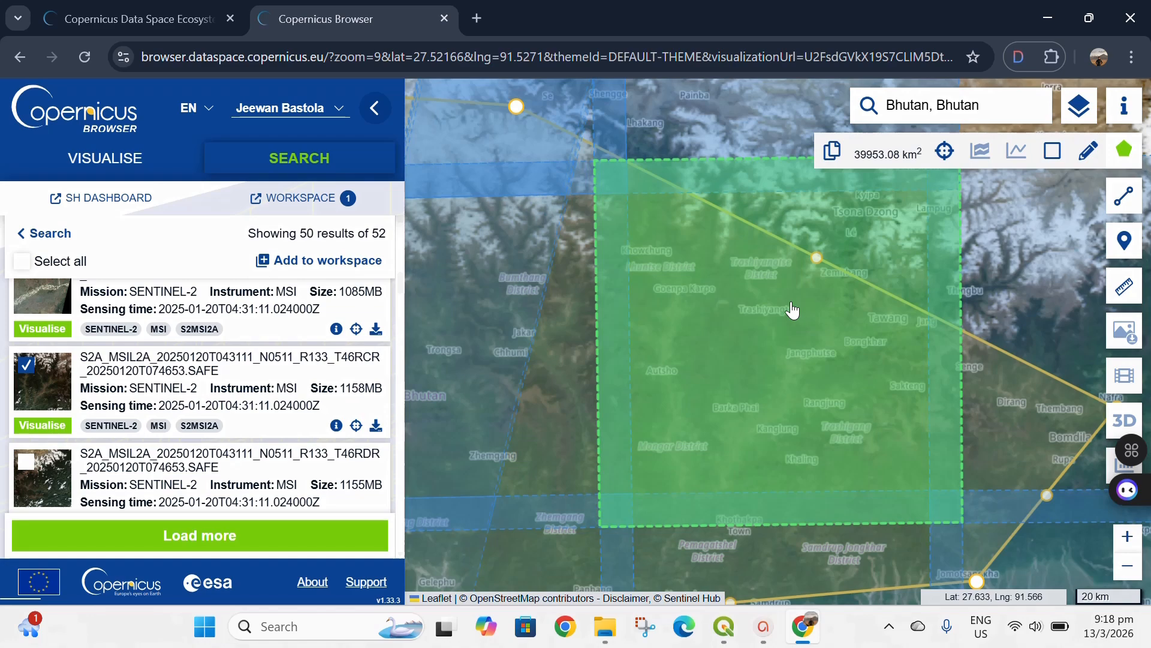
- Review the products available for the T46RCR tile over eastern Bhutan and look through the overall search results
{"action": "left_click", "coordinate": [792, 310]}
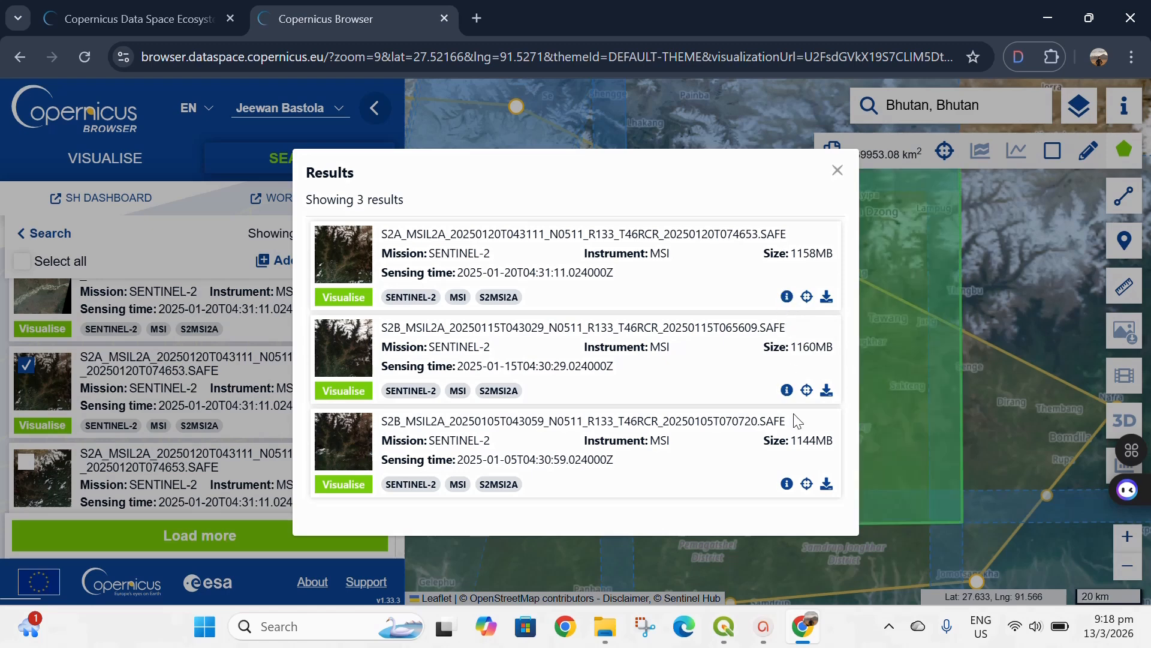
{"action": "left_click", "coordinate": [837, 171]}
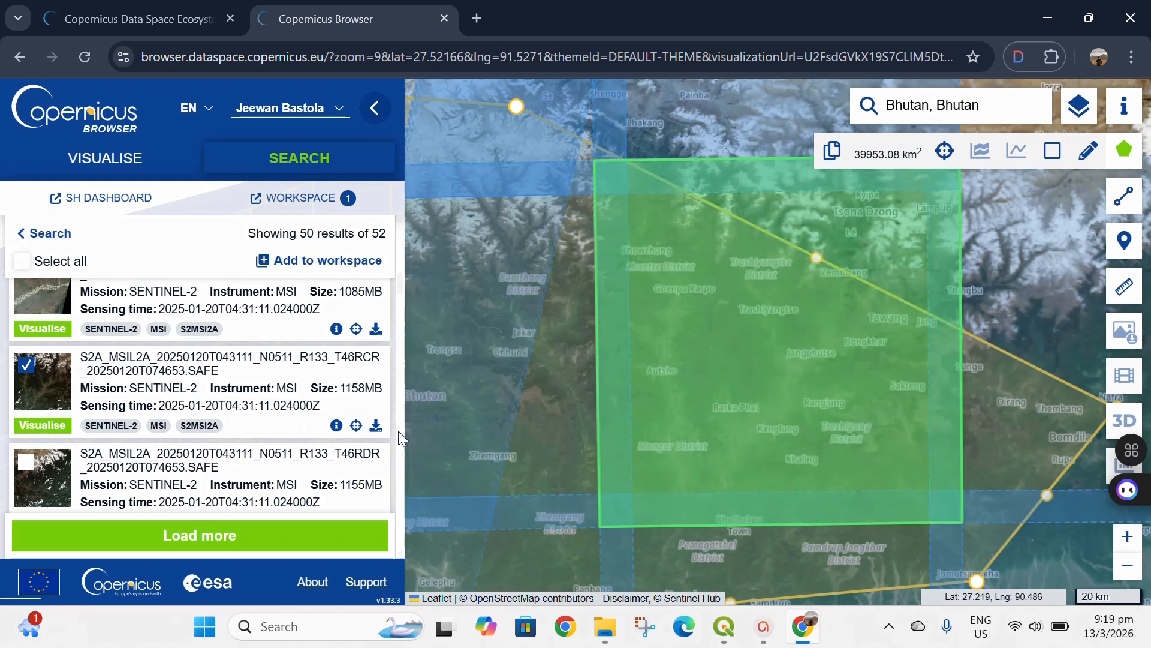
{"action": "scroll", "coordinate": [221, 354], "scroll_direction": "down", "scroll_amount": 3}
{"action": "scroll", "coordinate": [220, 354], "scroll_direction": "up", "scroll_amount": 3}
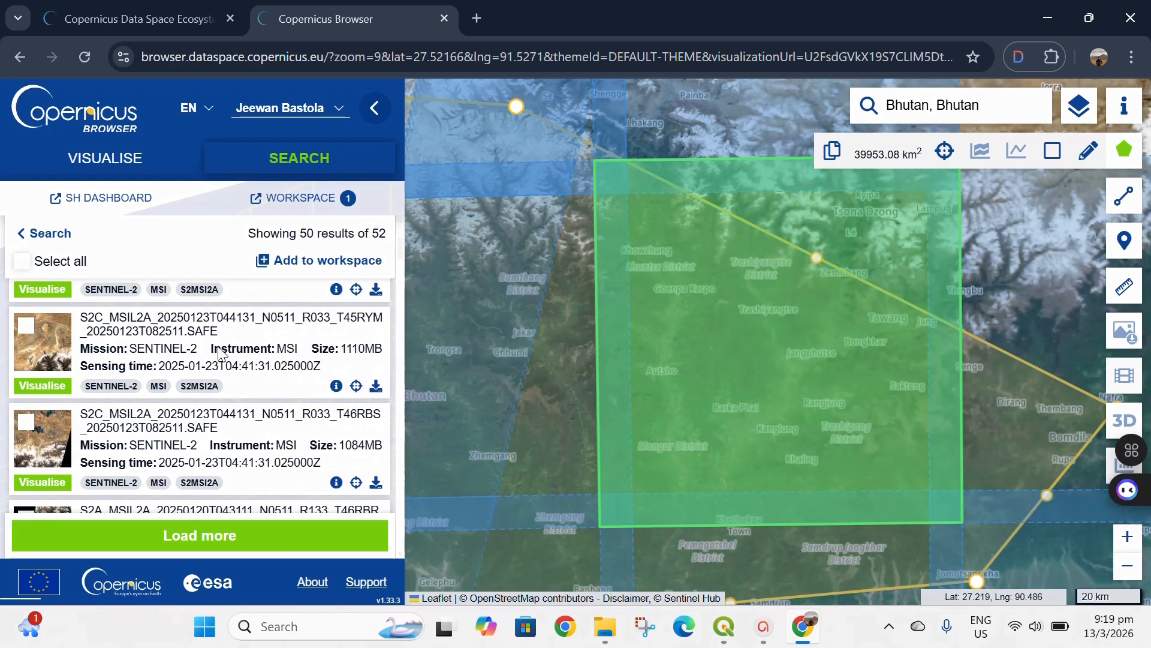